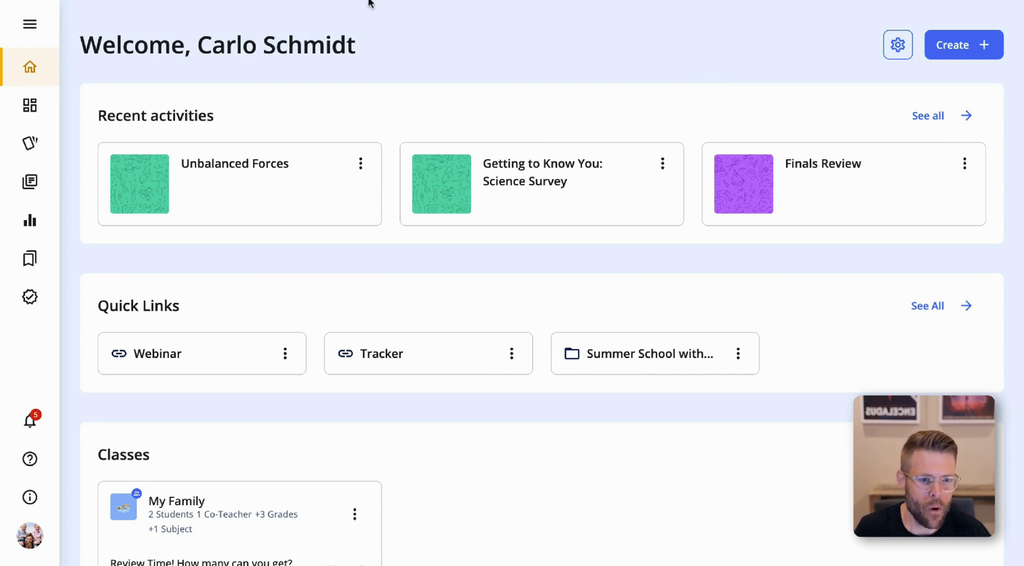
Create a new blank formative and look over the content and question types available to add
left_click(970, 47)
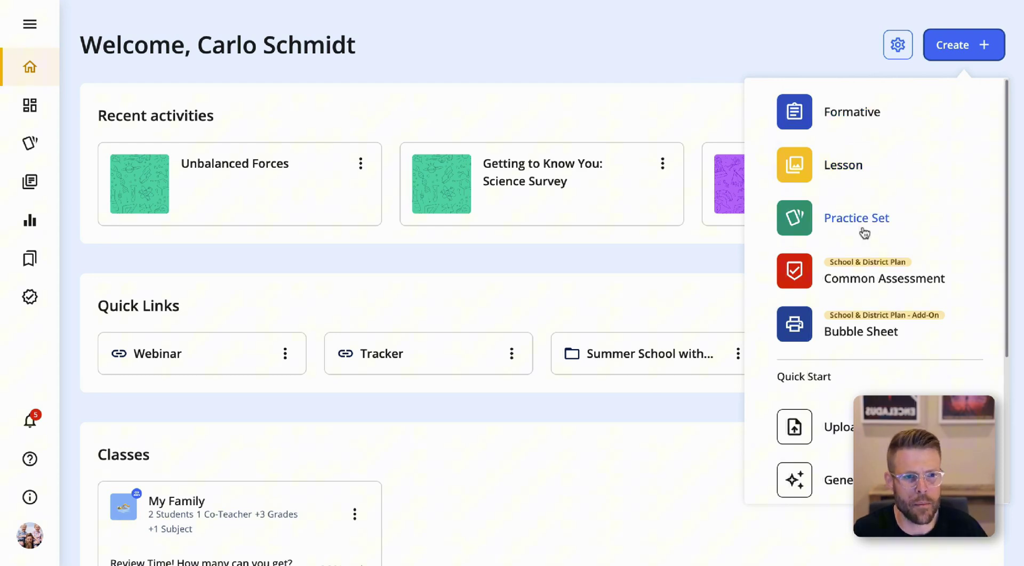
left_click(850, 118)
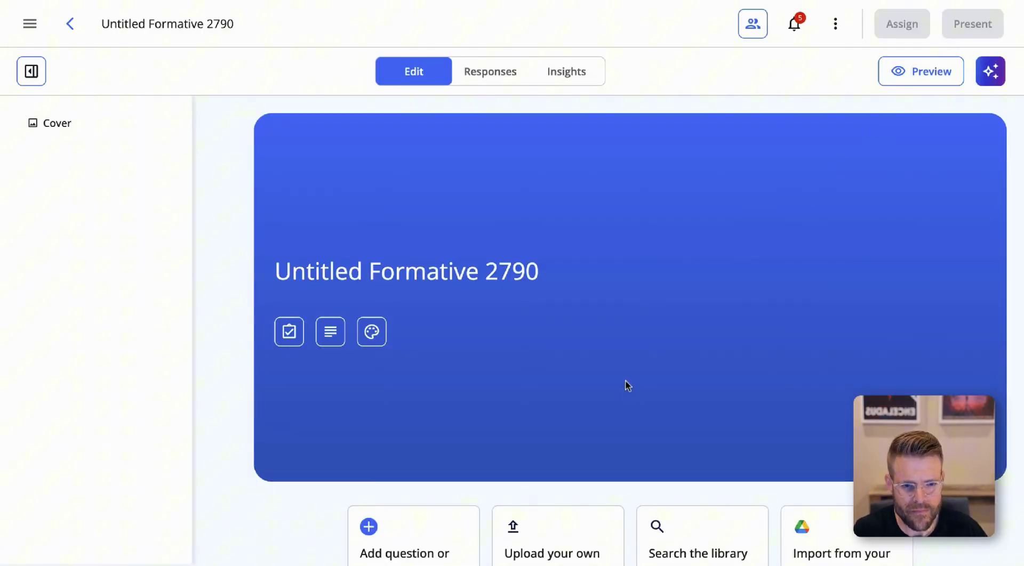
scroll(629, 390, "down", 1)
left_click(424, 525)
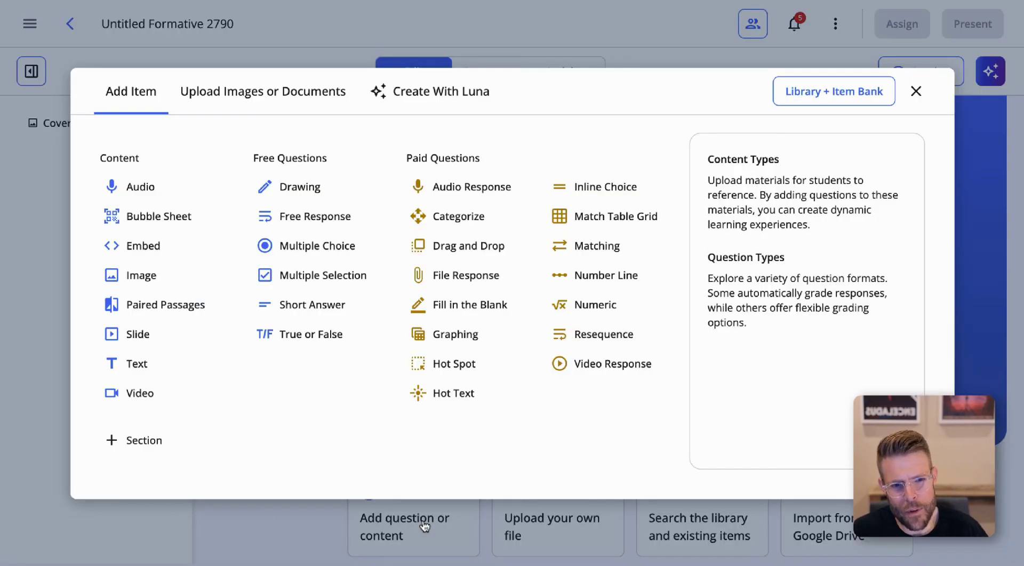
left_click(915, 92)
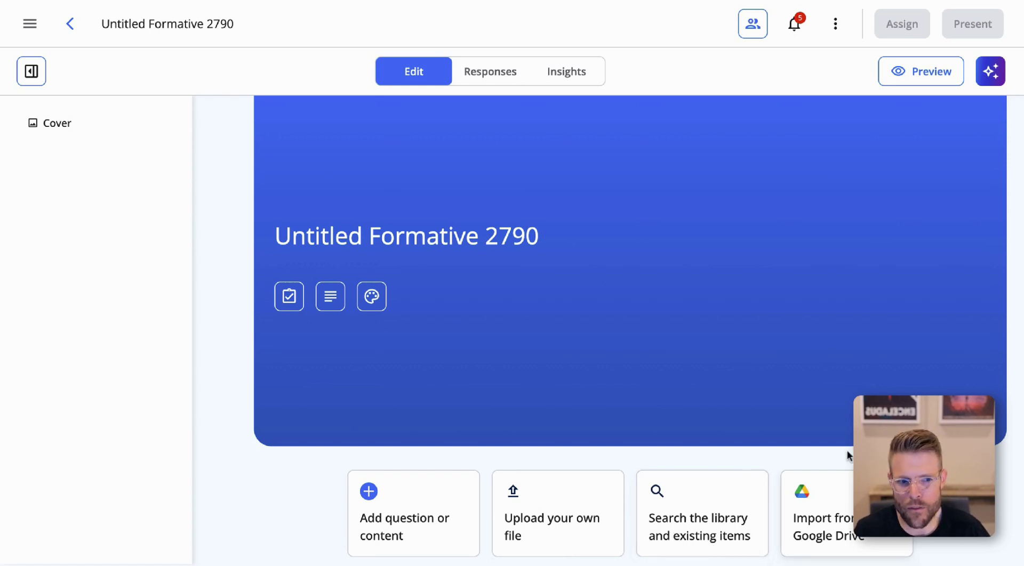
scroll(847, 450, "up", 1)
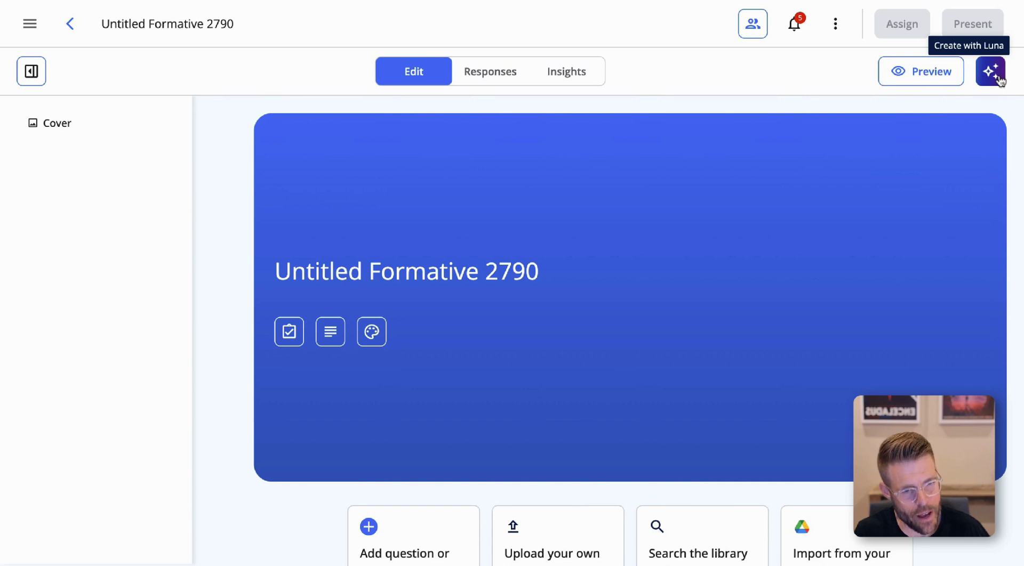
Ask Luna for about 7 survey-style, mostly open-ended questions to get to know students better at the start of the school year
left_click(991, 73)
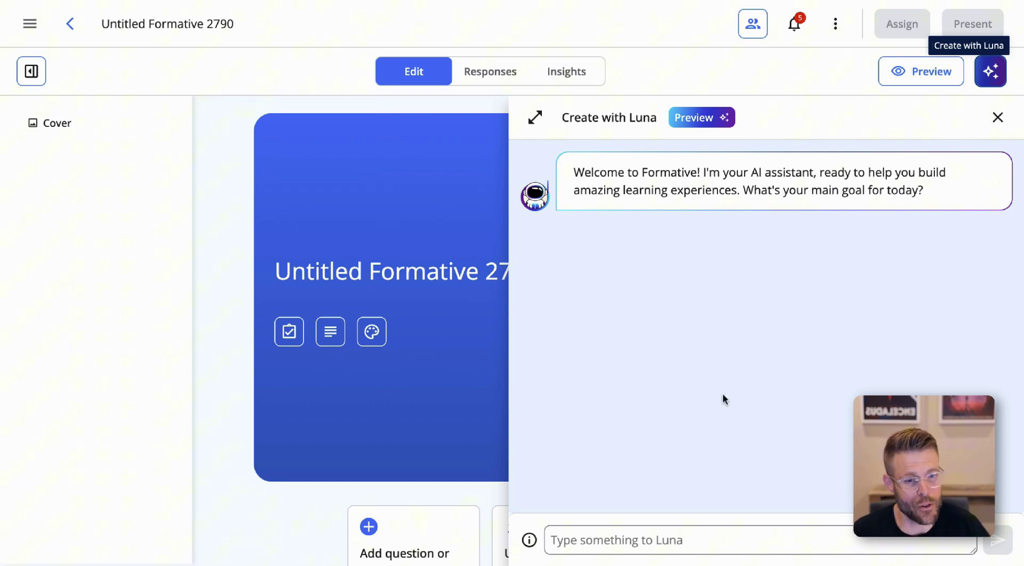
left_click(715, 535)
key("ctrl+v")
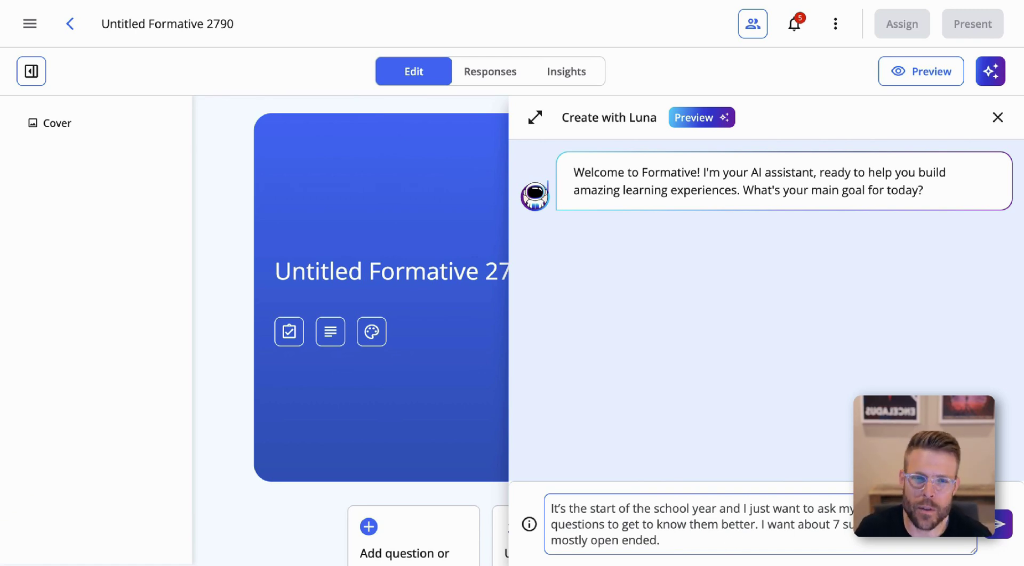
key("Return")
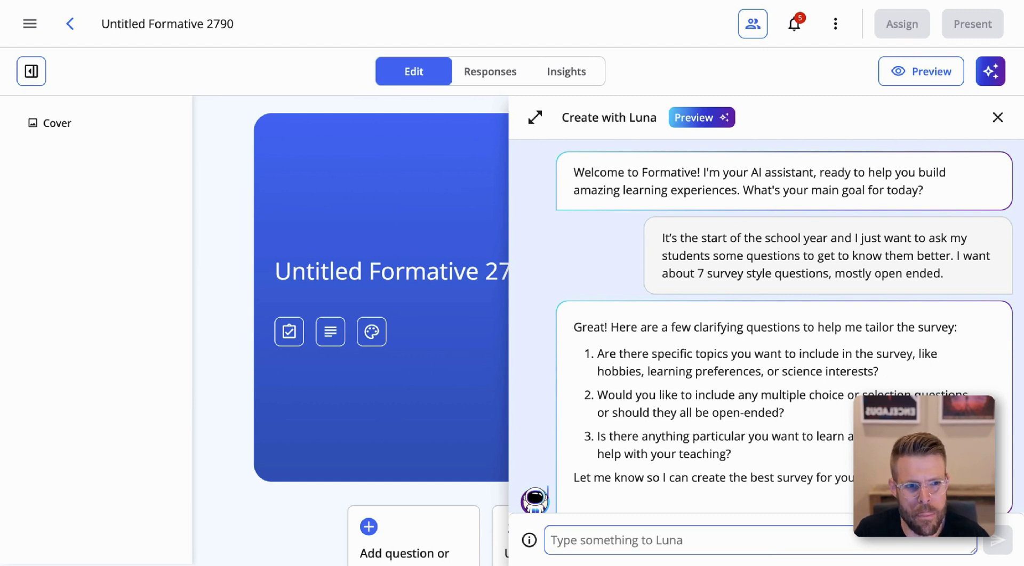
Tell Luna to cover science interests, keep the questions all open ended, and maybe ask students about their learning preferences and styles
type("science in")
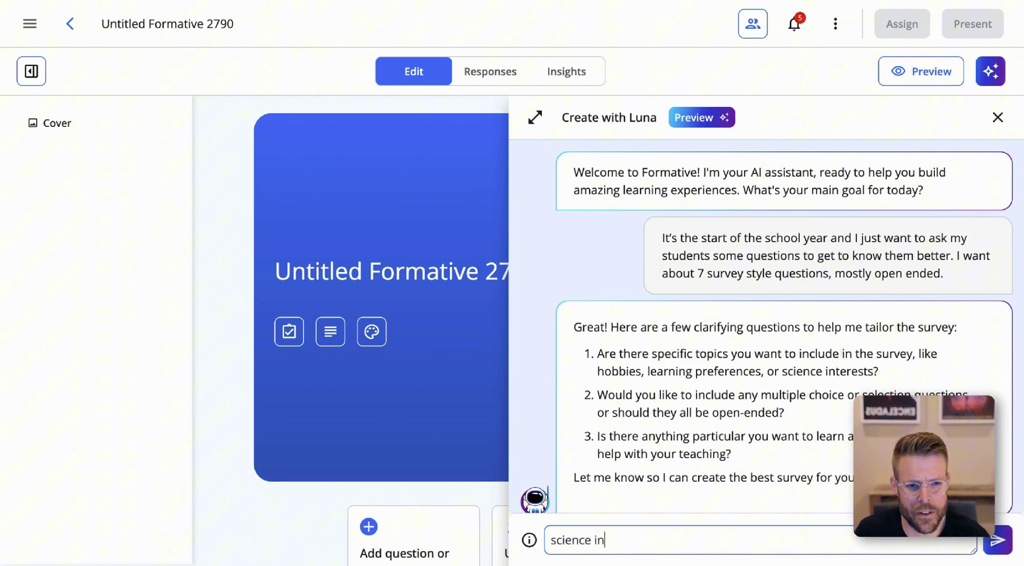
type("terests,")
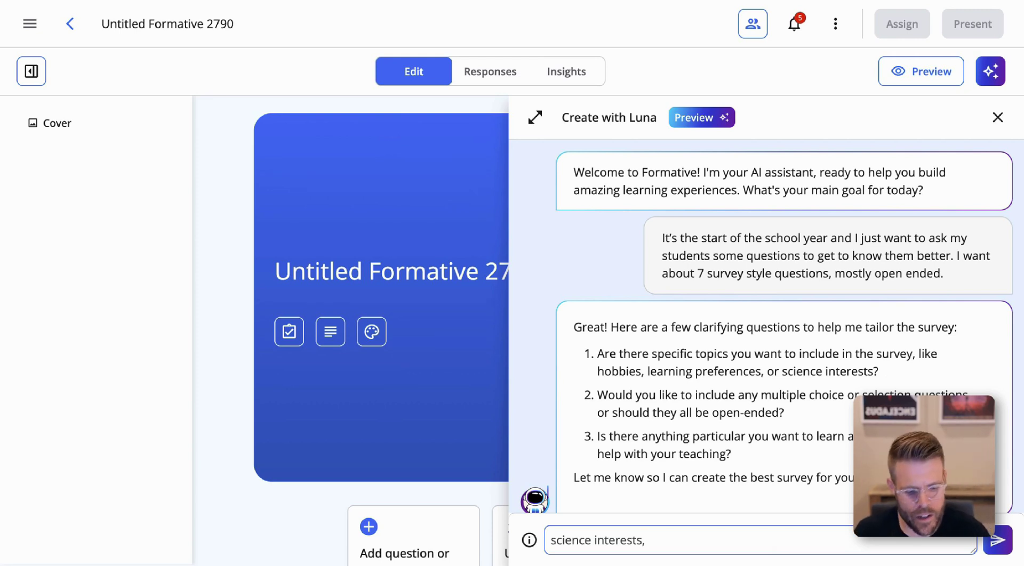
type("all open")
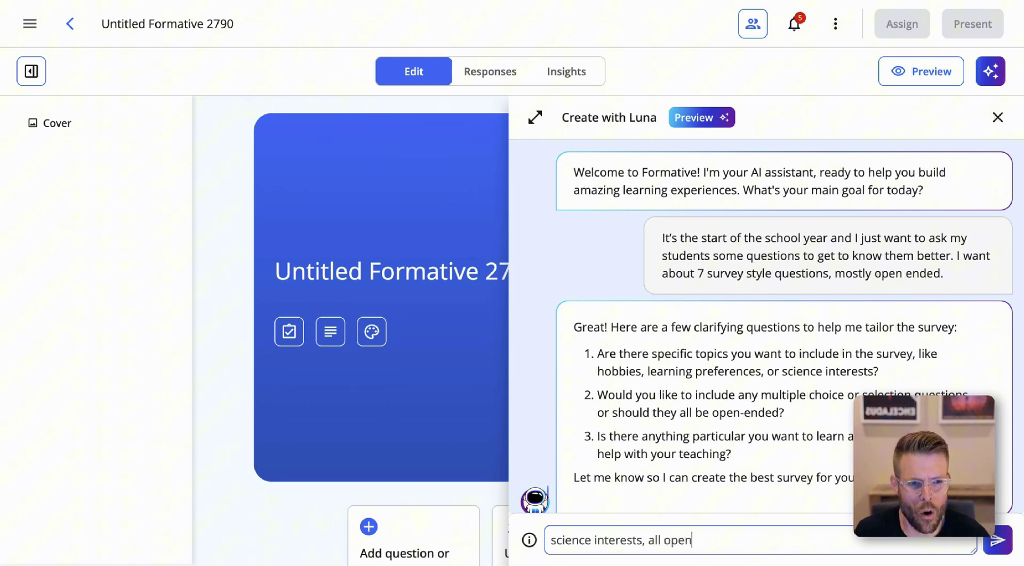
type(" ended,")
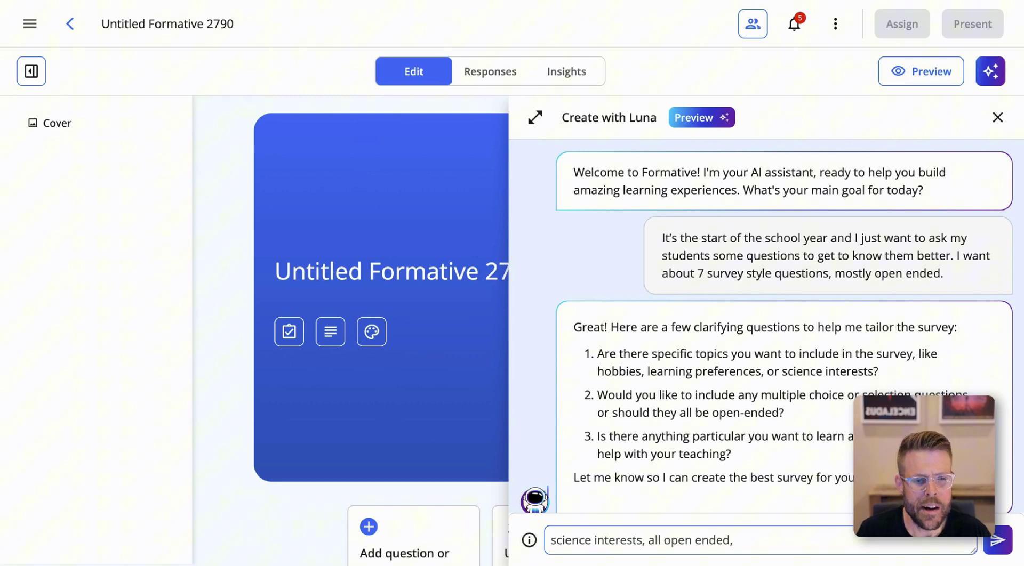
type("maybe ask the")
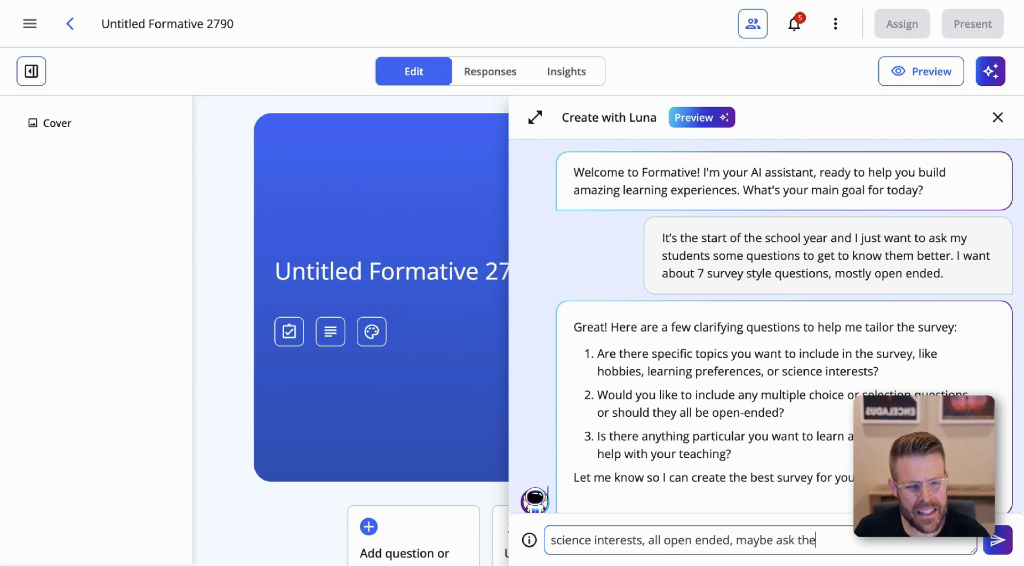
type("m about their learni")
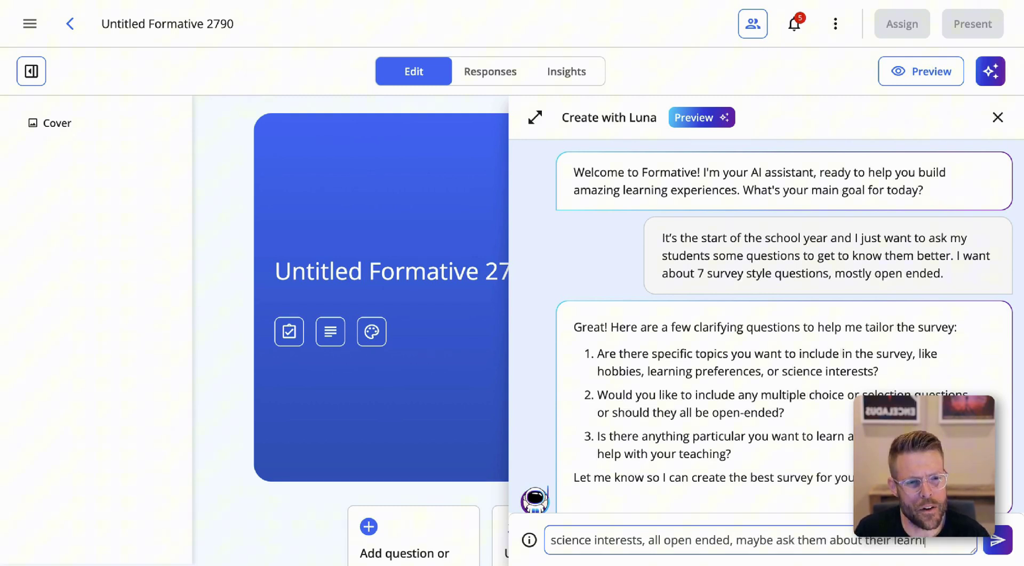
type("ng preferences and style")
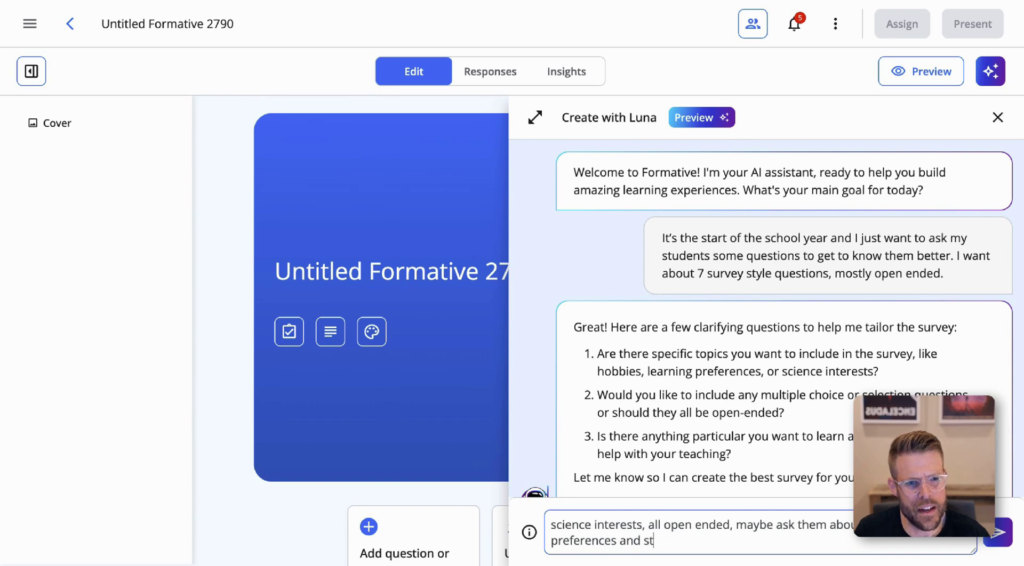
type("s")
key("Return")
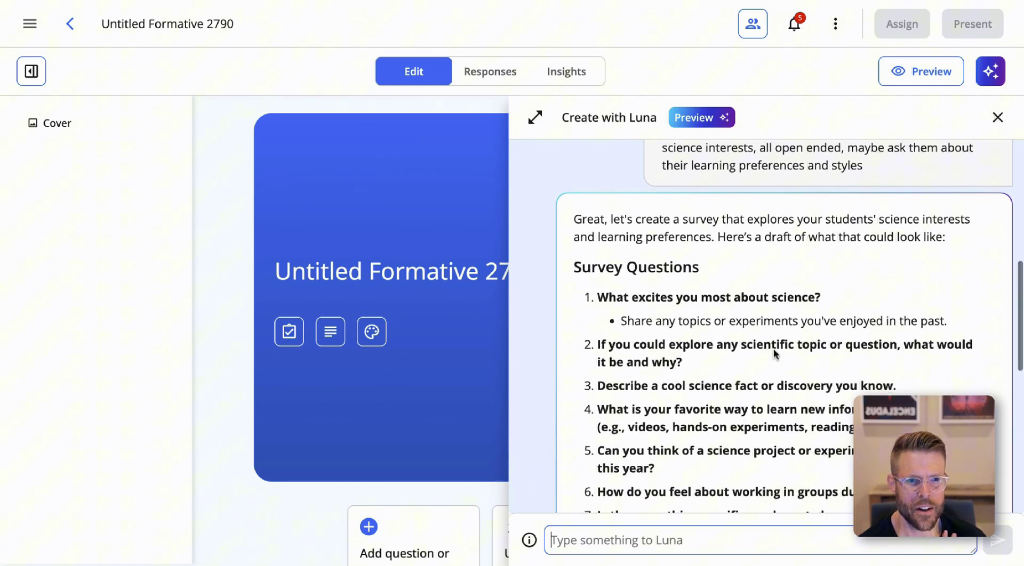
Review Luna's drafted survey questions and formative details, and reply "Add it" to insert them into the formative
scroll(773, 352, "up", 1)
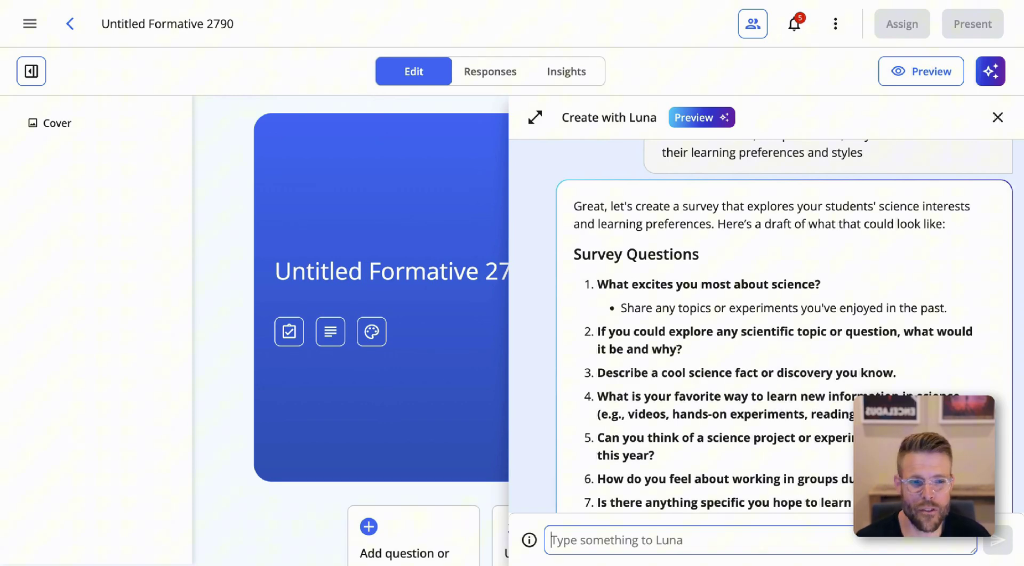
scroll(670, 501, "up", 3)
scroll(693, 486, "down", 10)
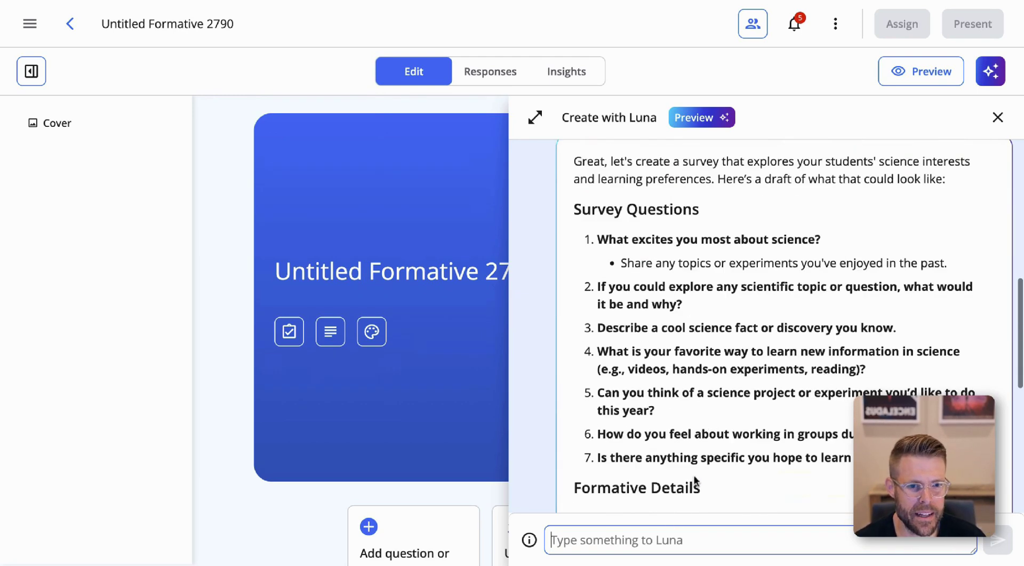
scroll(708, 442, "down", 1)
scroll(708, 441, "down", 1)
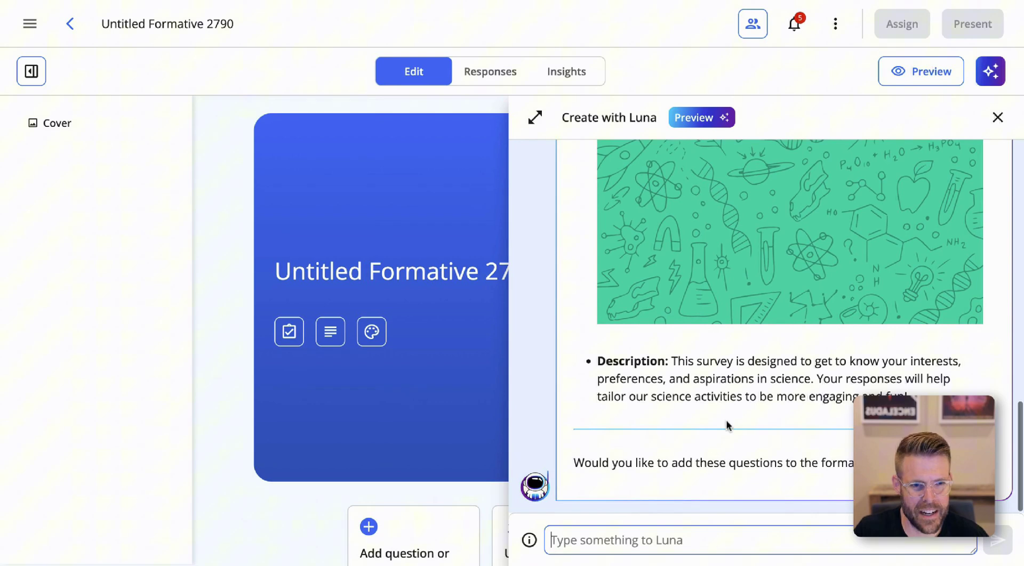
left_click(775, 535)
type("Add it")
key("Return")
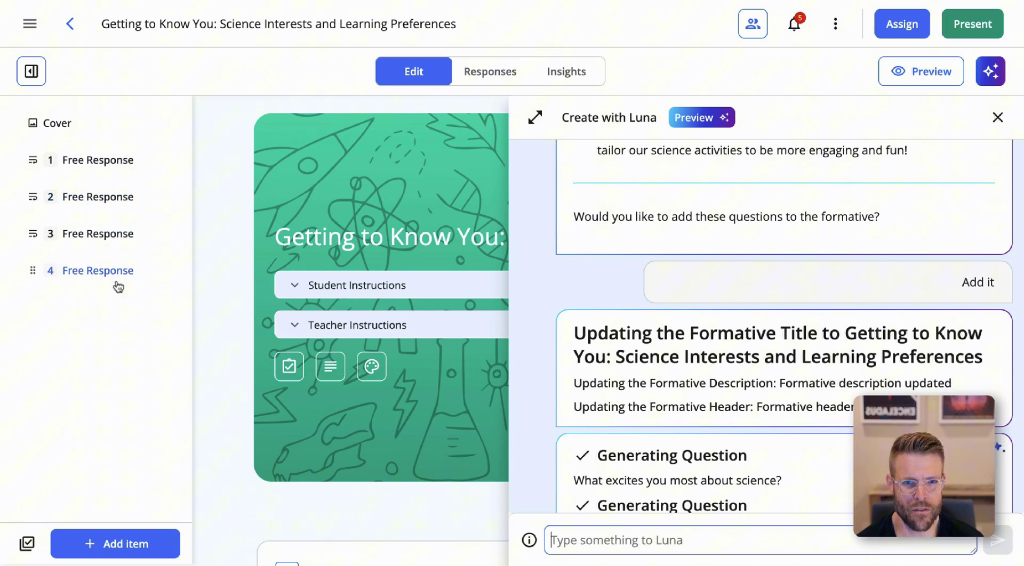
Close the Luna chat, check which classes the survey can be assigned to, and examine the first generated question
left_click(997, 118)
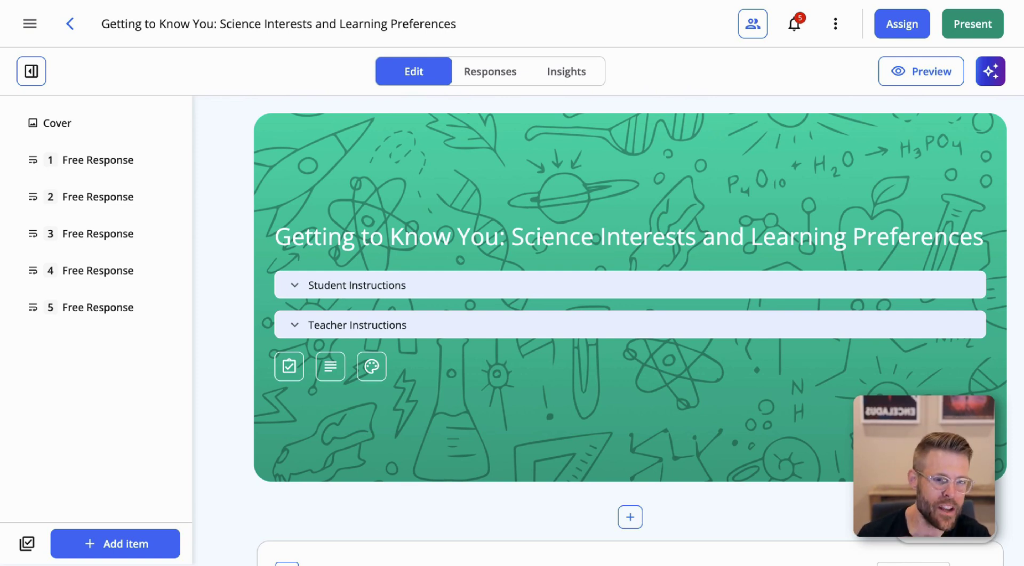
left_click(906, 24)
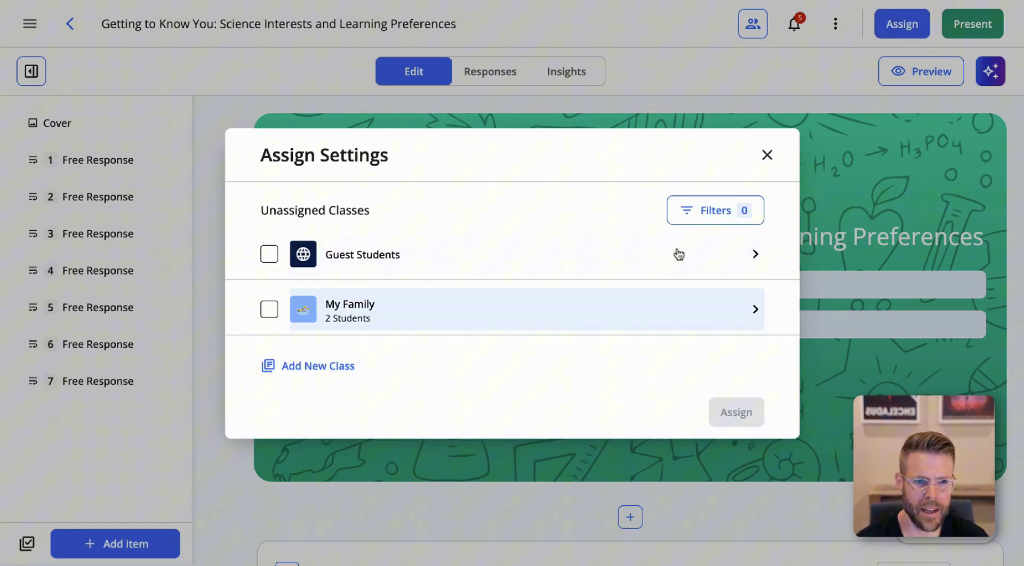
left_click(767, 155)
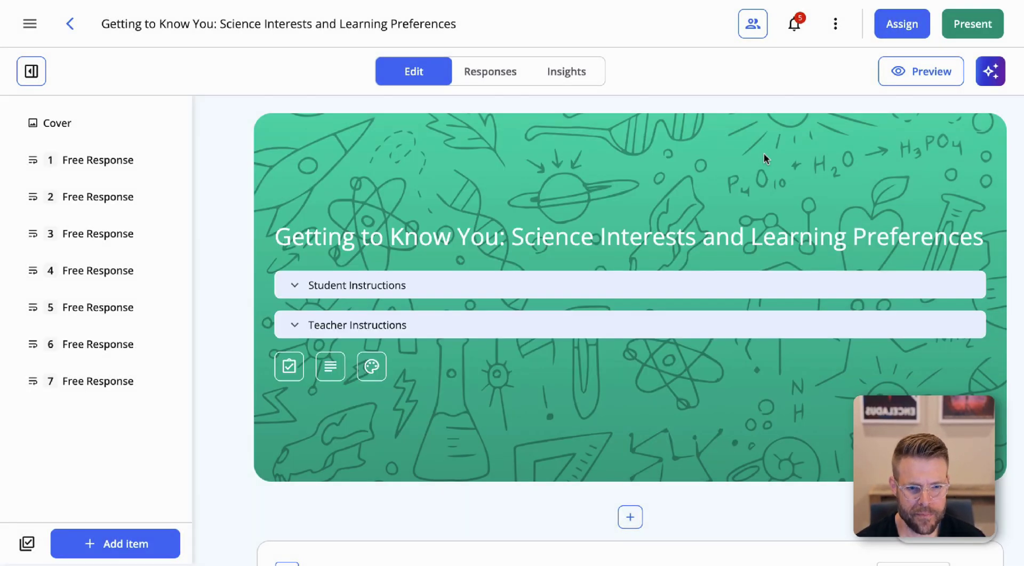
scroll(740, 370, "down", 5)
scroll(739, 373, "down", 2)
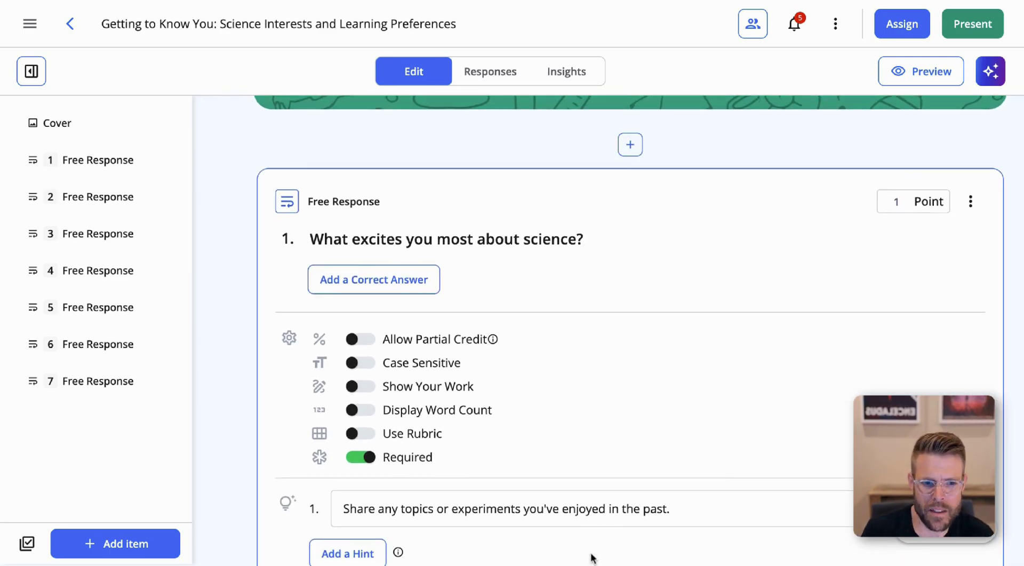
Leave the survey for the home page and create another new blank formative
left_click(66, 24)
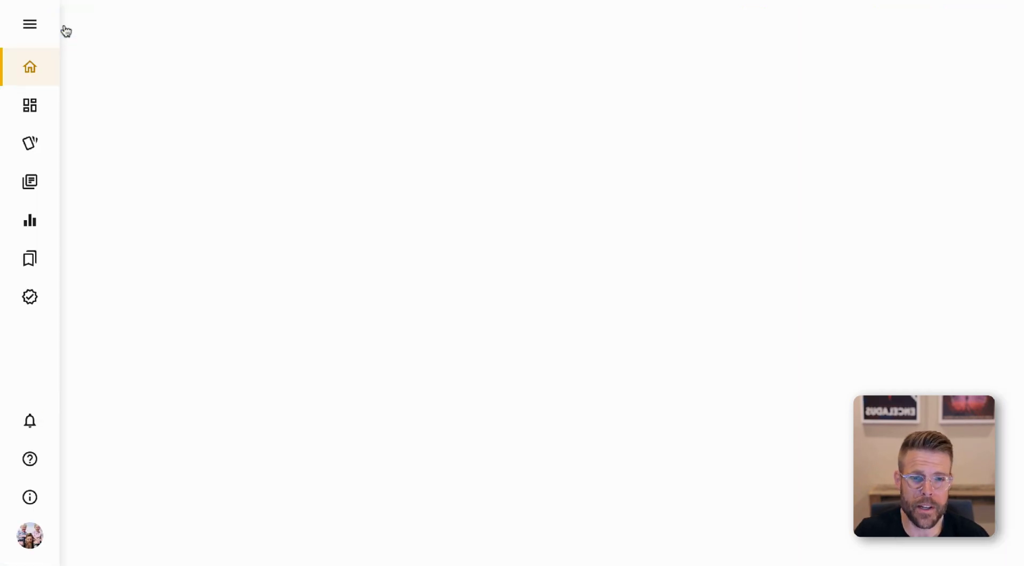
left_click(957, 53)
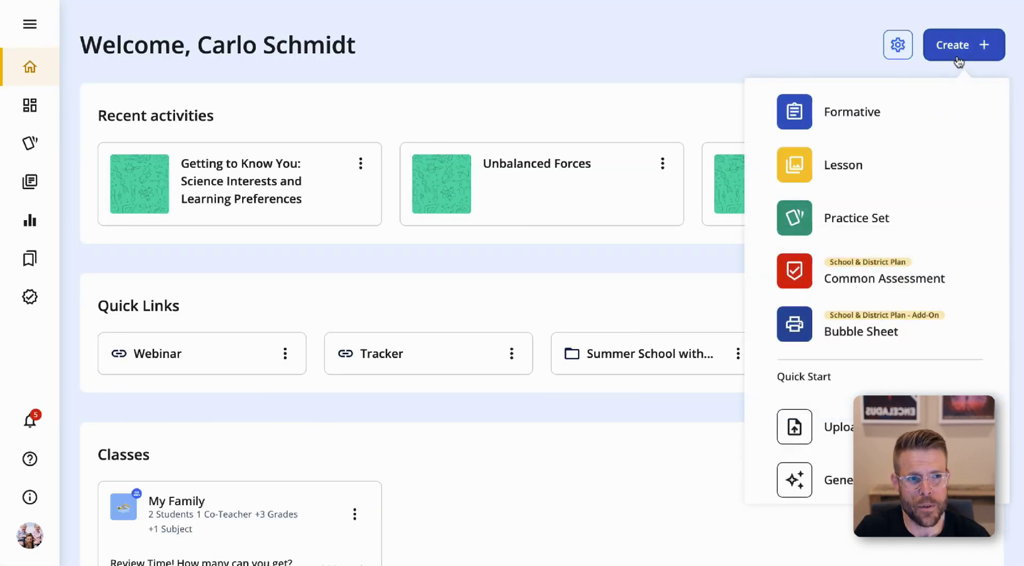
left_click(865, 116)
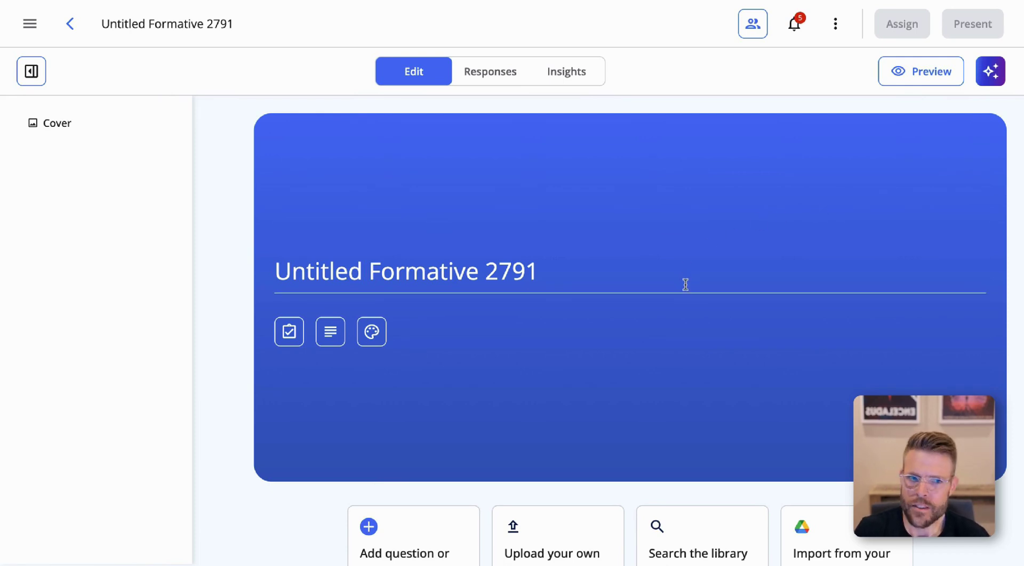
Ask Luna for a quiz on "3-PS2-1 Motion and Stability: Forces and Interactions" to help understand what students might struggle with most
left_click(991, 72)
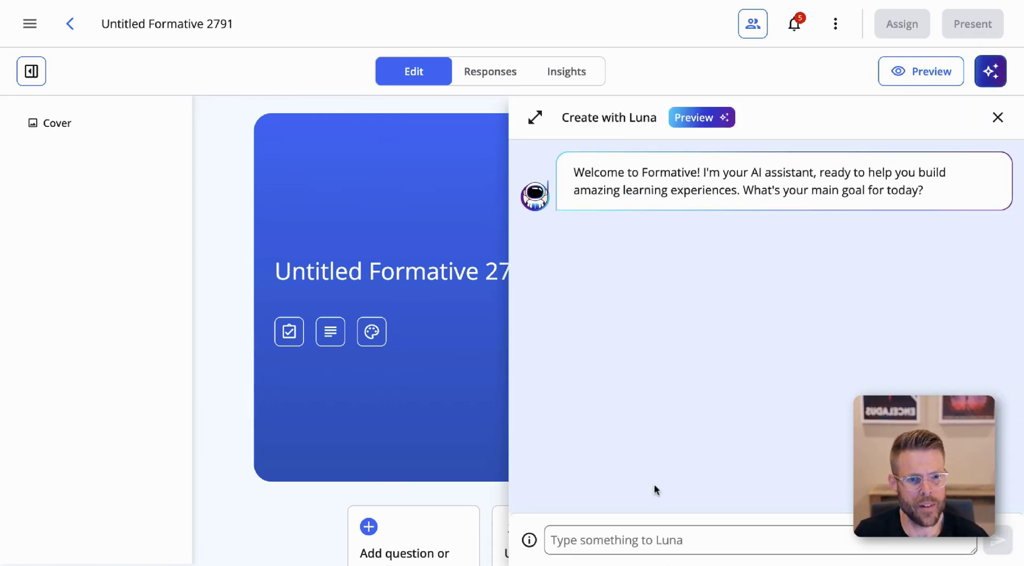
left_click(639, 538)
type("I’m about to start a unit on \"3-PS2-1 Motion and Stability: Forces and Interactions\". Will you make me a quiz to help me understand what students might struggle with the most?")
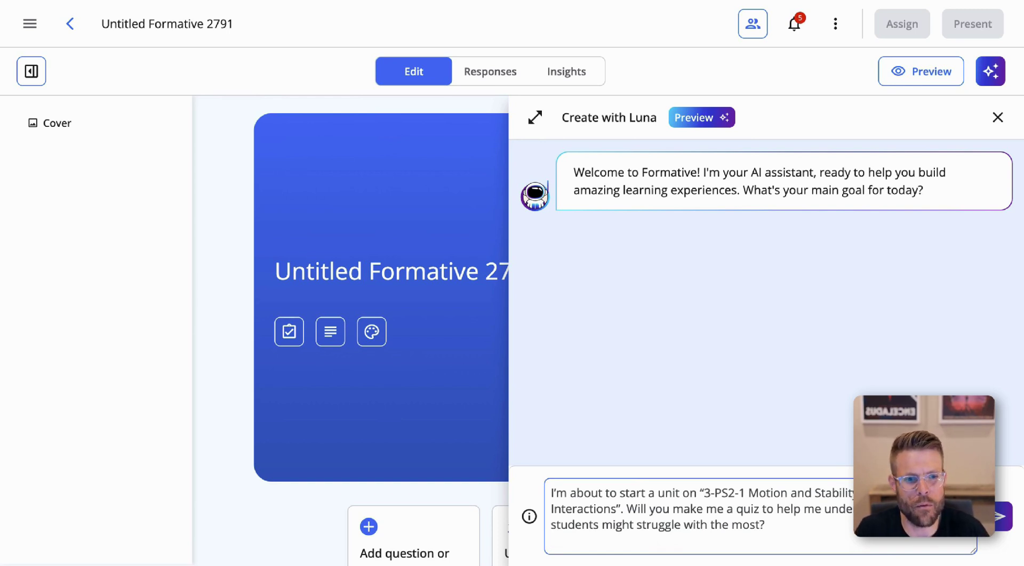
key("Return")
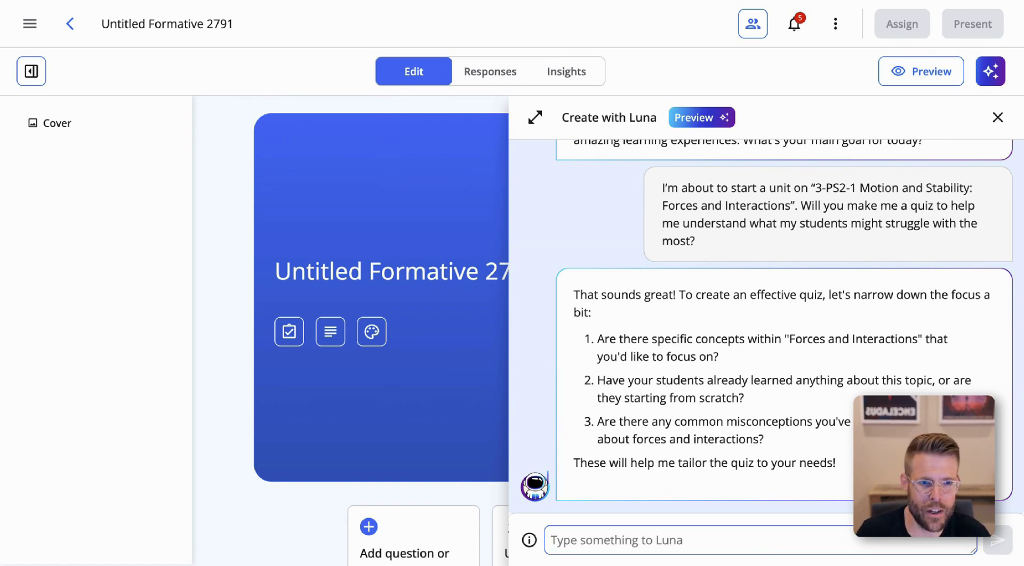
Answer Luna's questions: focus on balanced and unbalanced forces, assume students are starting from scratch, and nothing specific for misconceptions
type("bala")
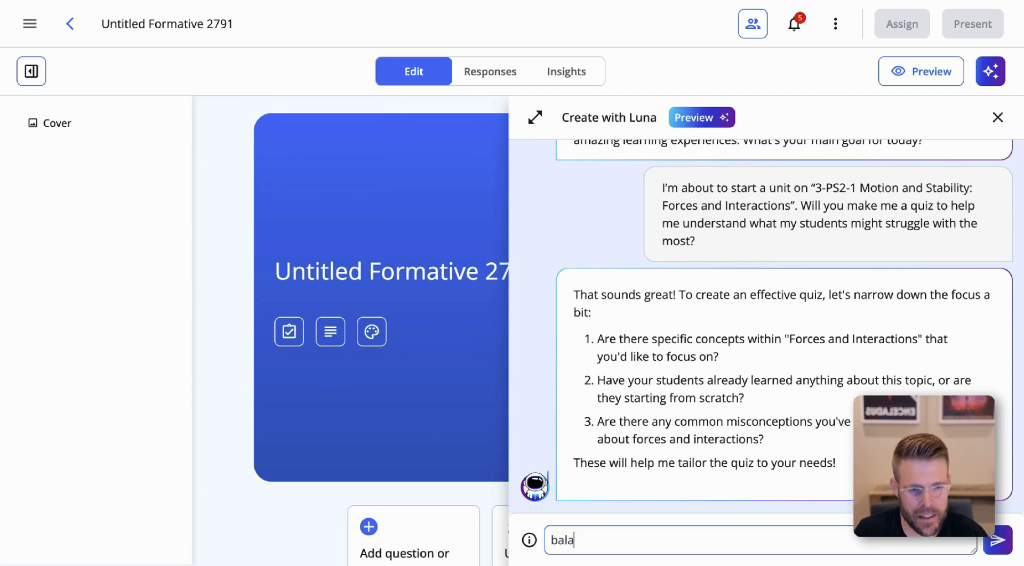
type("nced and unabal")
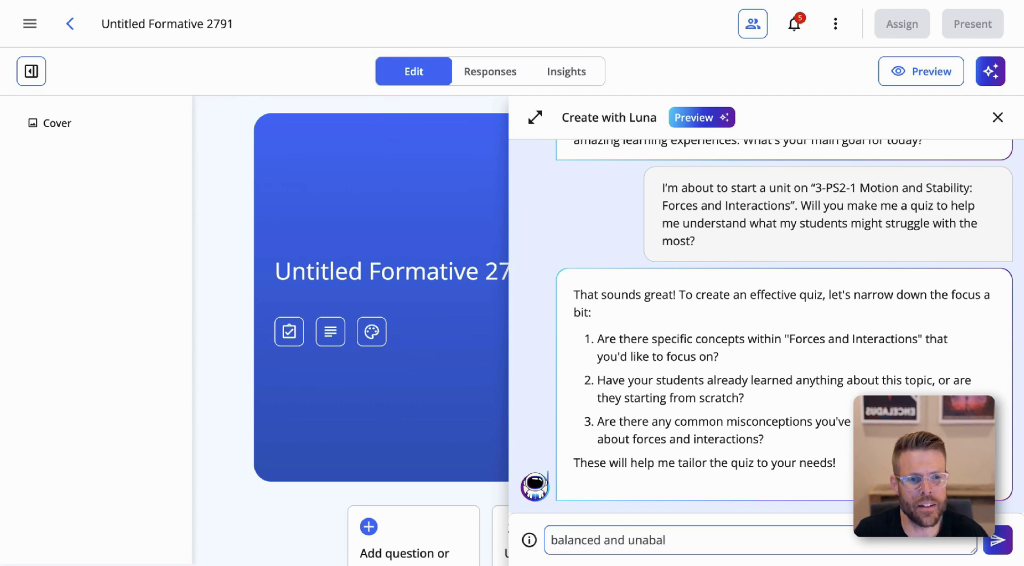
type("anced fore")
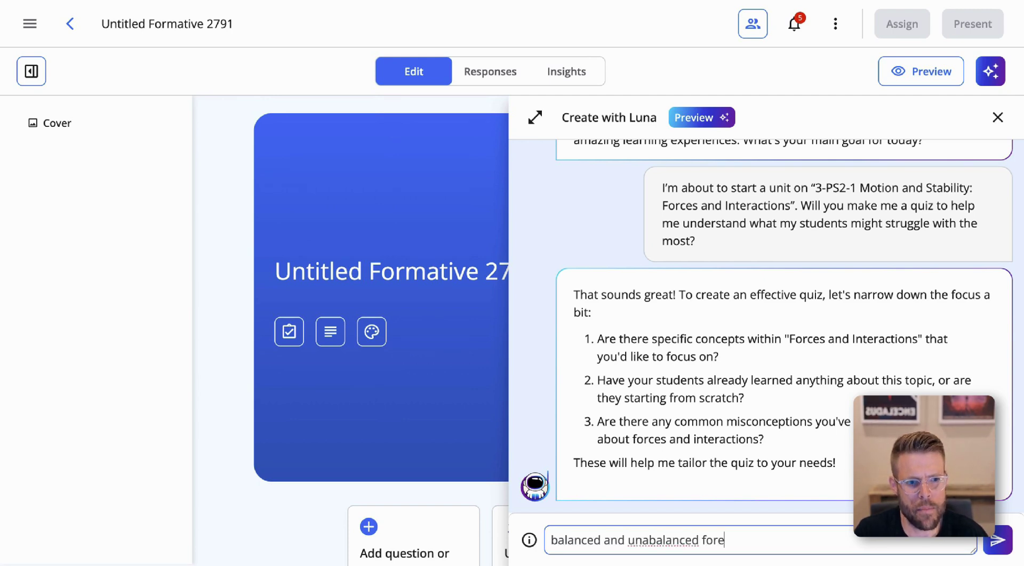
key("BackSpace")
type("ces")
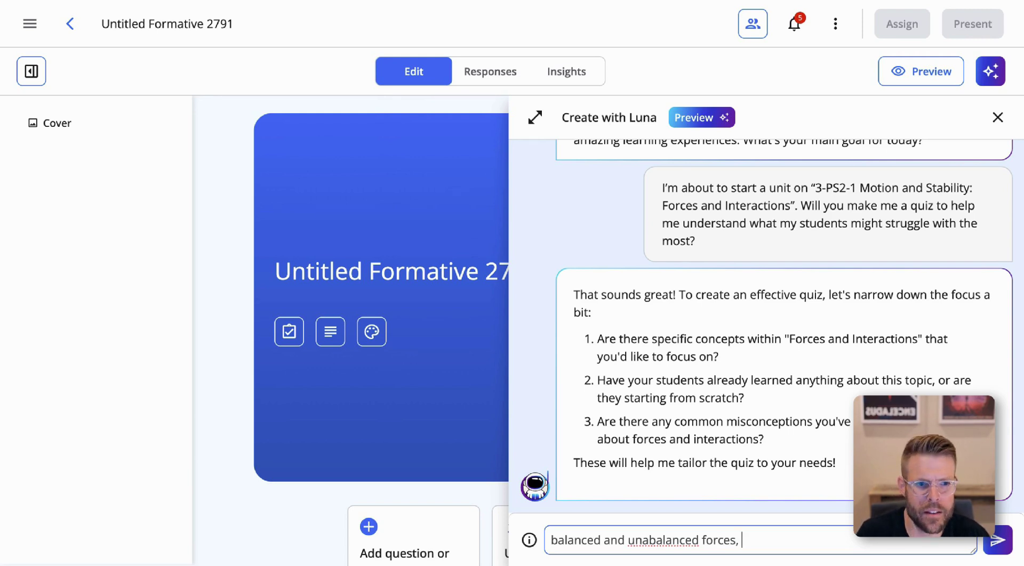
type(", ")
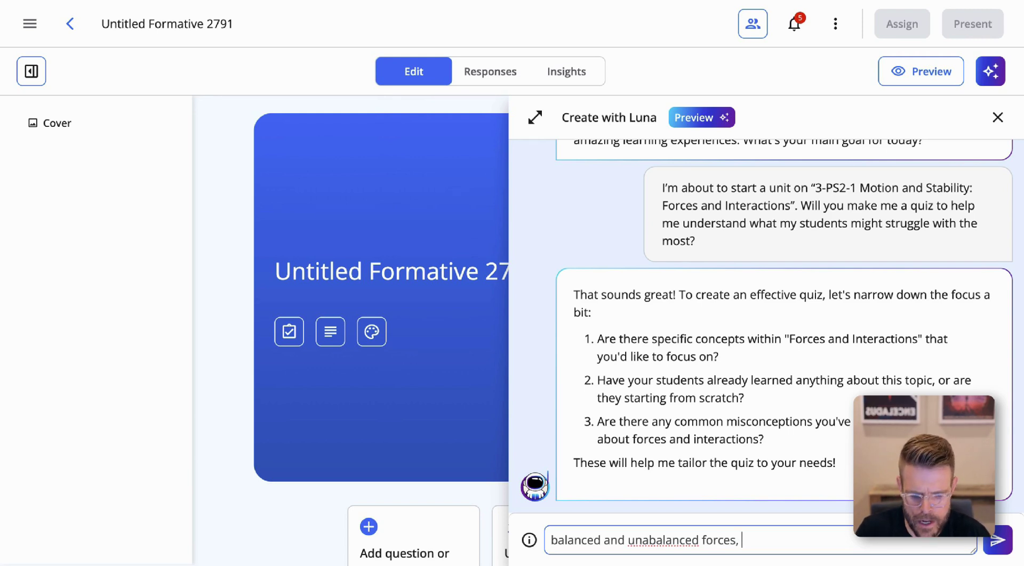
type("assume they're ")
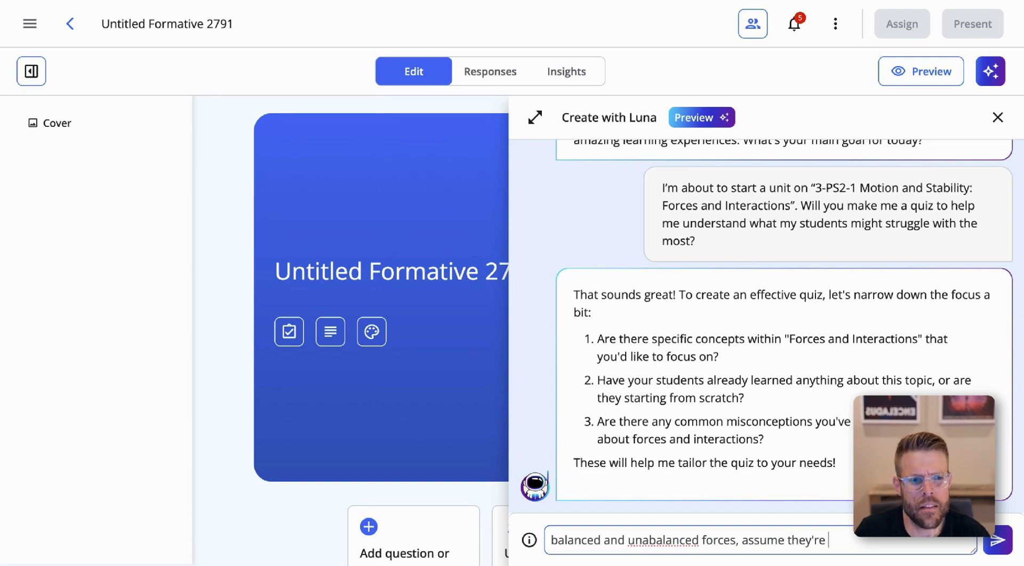
type("starting from scratch,")
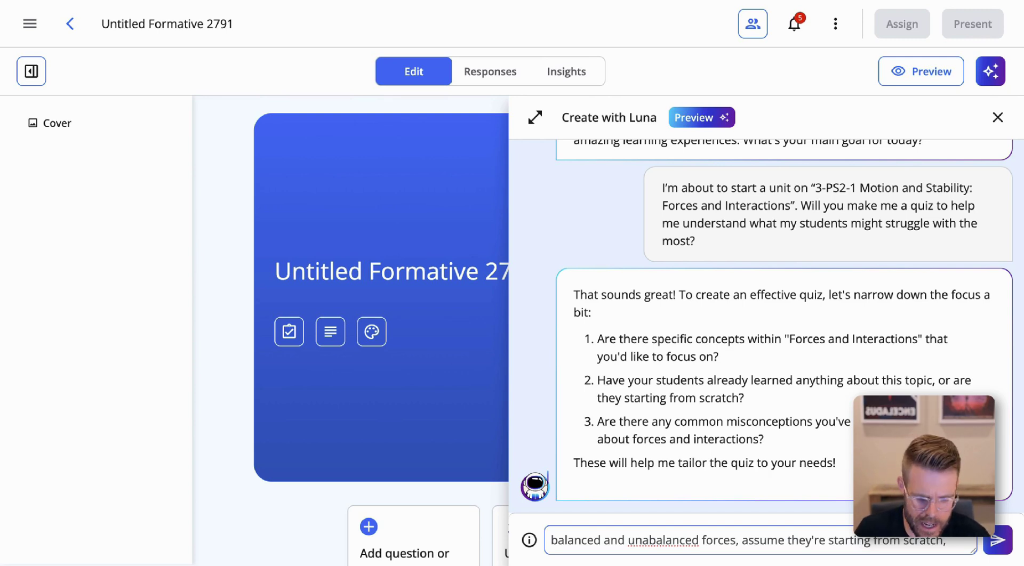
type("othing speci")
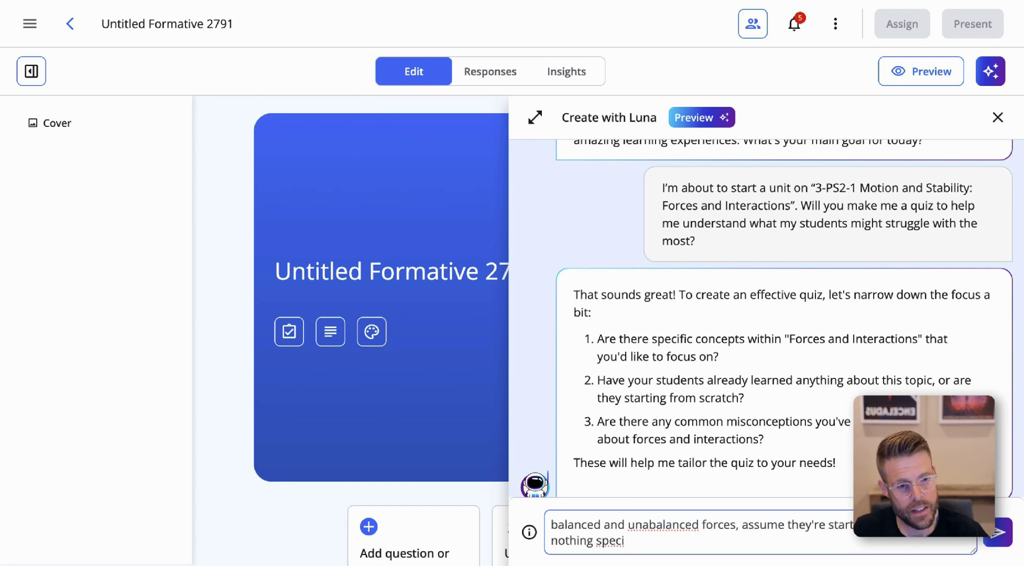
type("fic")
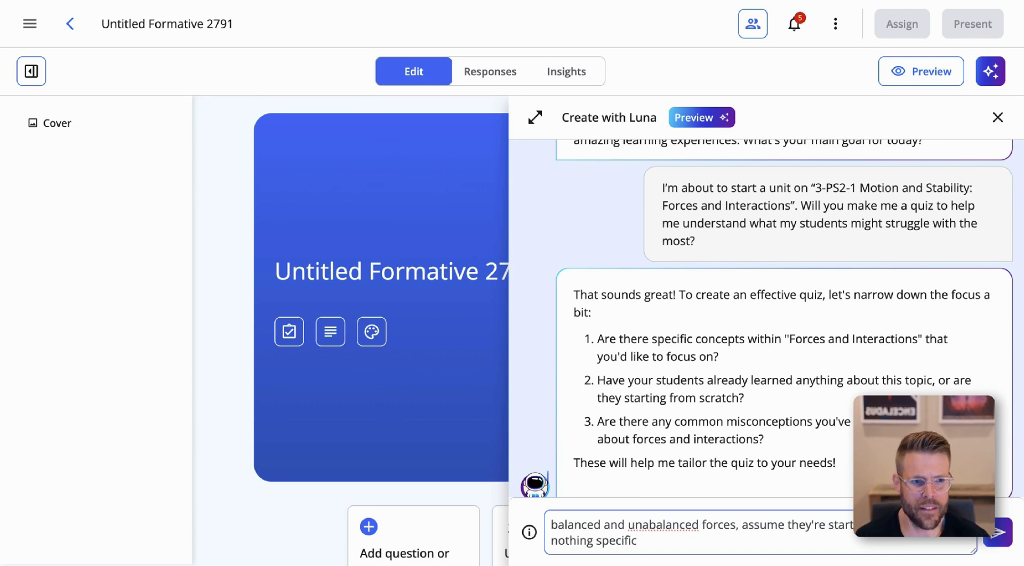
key("Return")
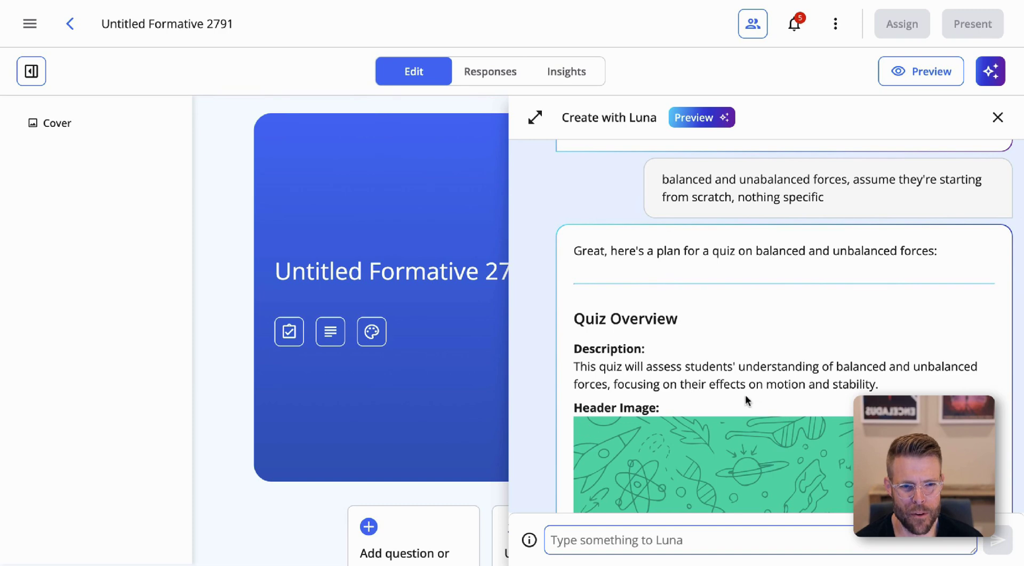
Review Luna's quiz plan and write a request for more advanced question types like drag and drop, categorize, and resequence
scroll(752, 383, "down", 8)
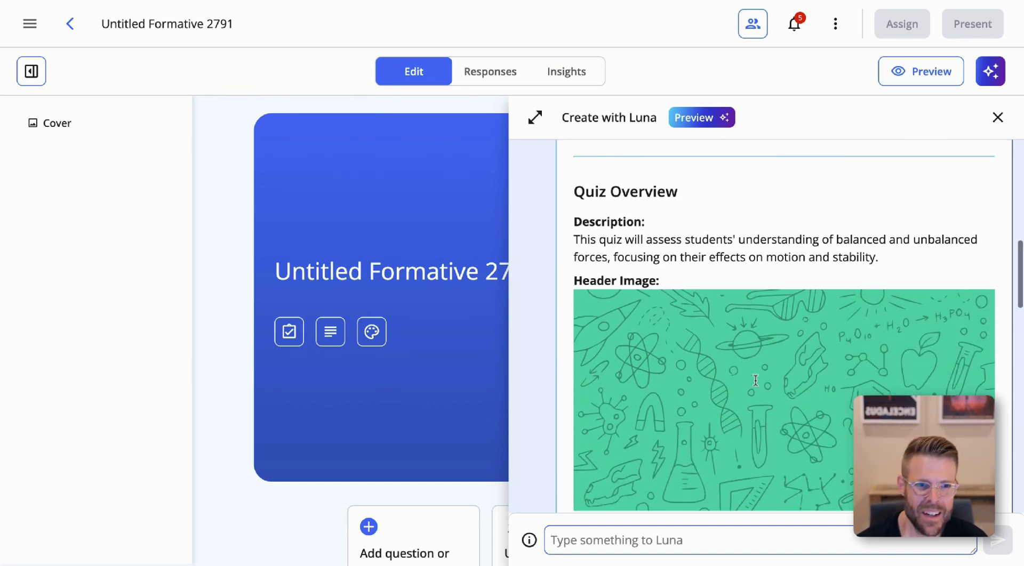
scroll(757, 383, "down", 2)
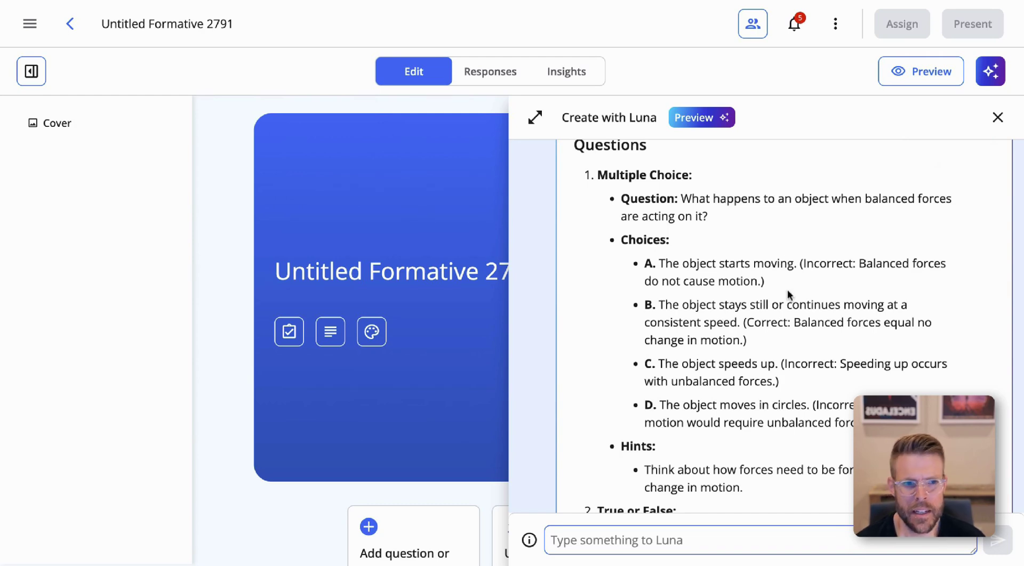
scroll(805, 320, "down", 3)
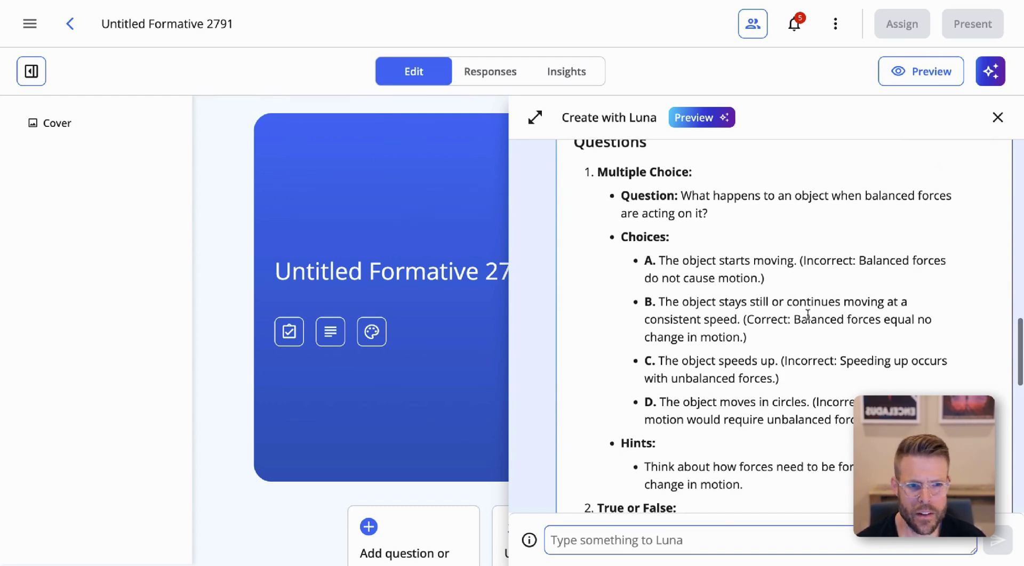
scroll(808, 322, "down", 1)
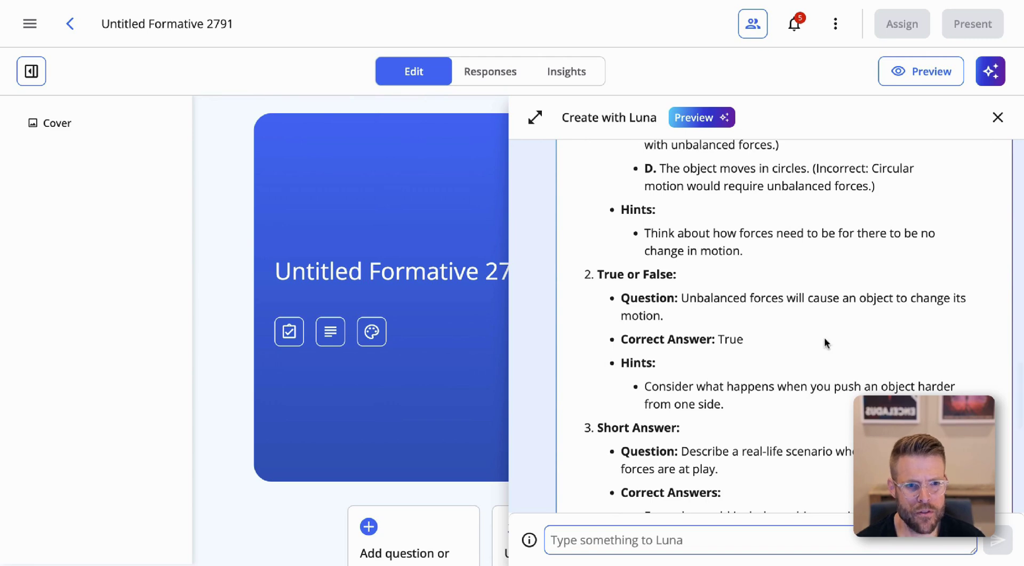
scroll(824, 337, "down", 4)
scroll(827, 374, "down", 3)
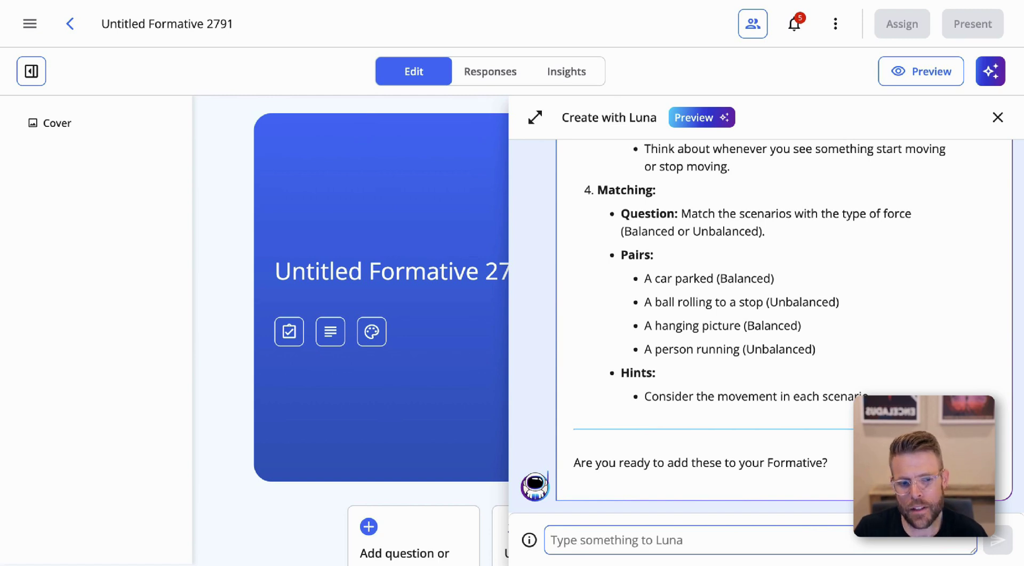
type("Can you ")
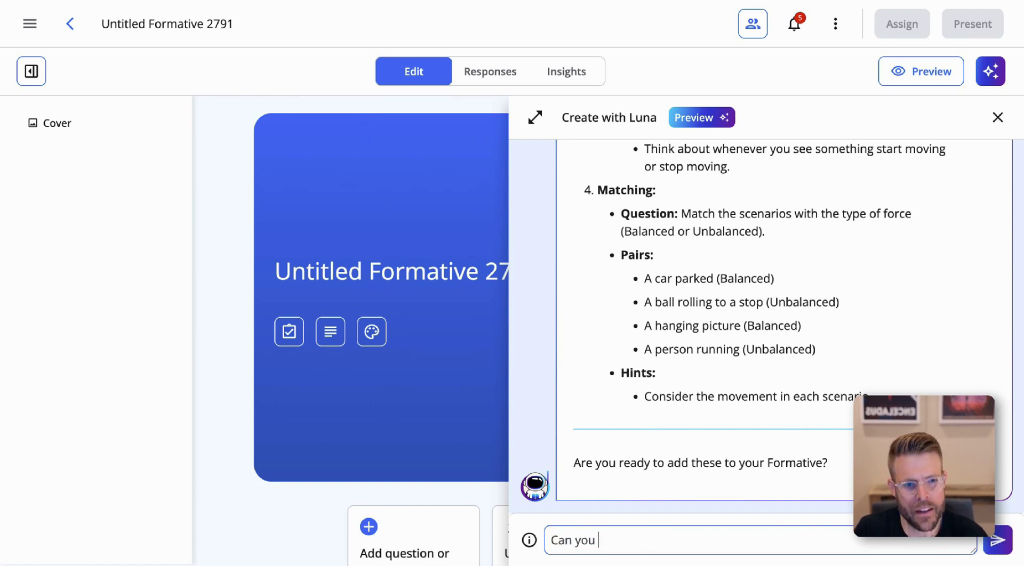
type("use more advanced que")
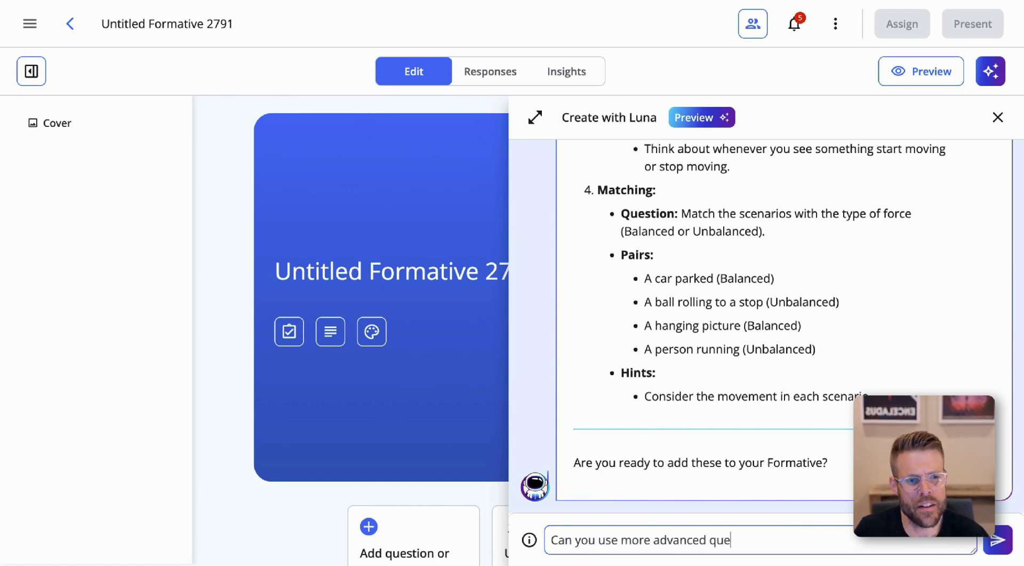
type("stion types like drag and drop, ca")
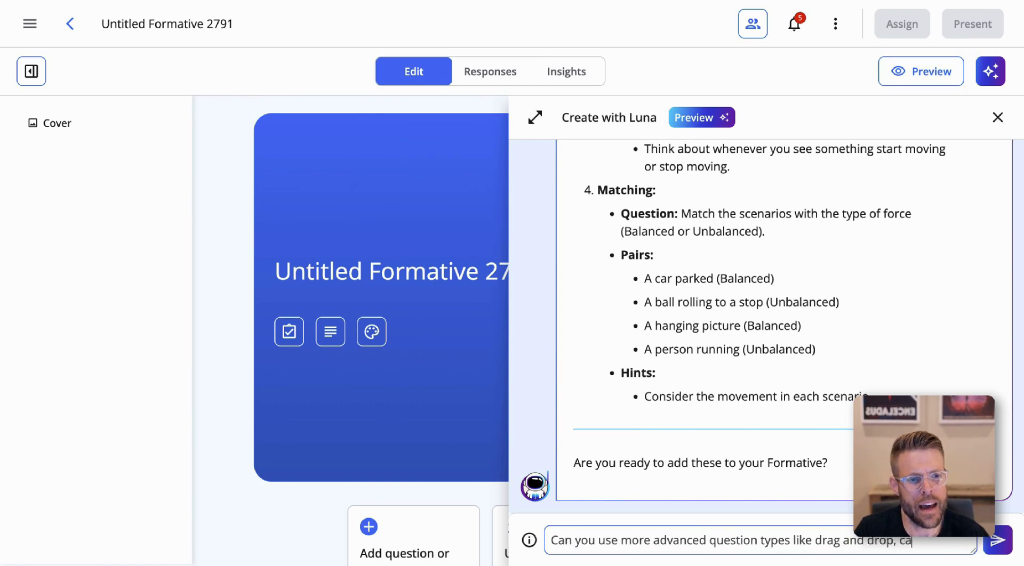
type("tegorize, a")
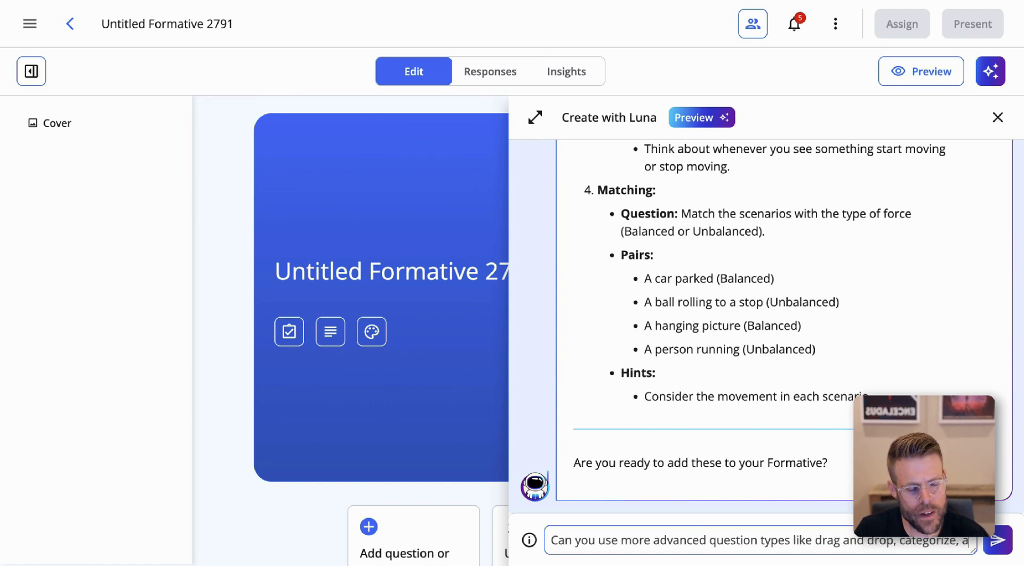
type("nd resequence")
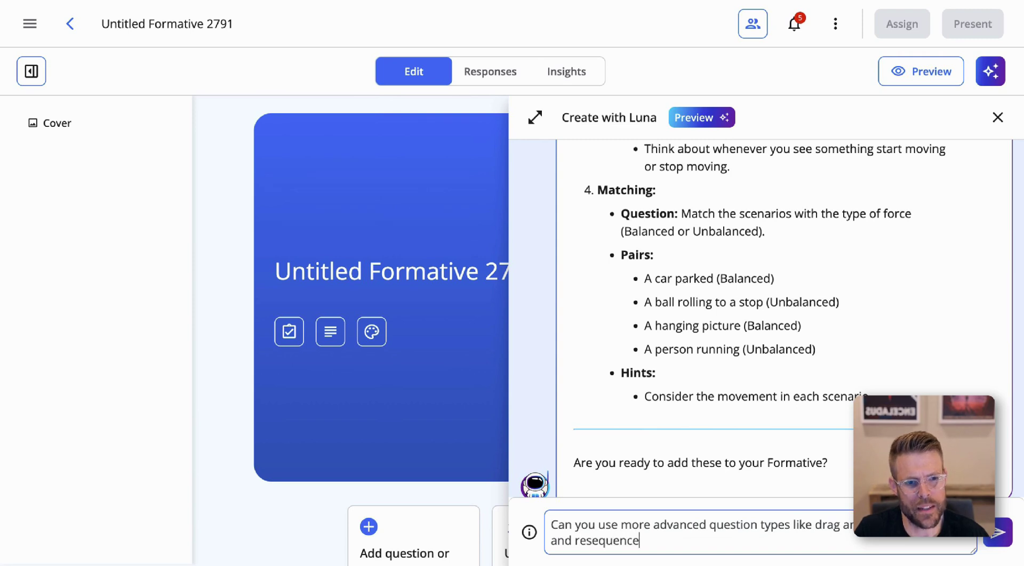
type(".")
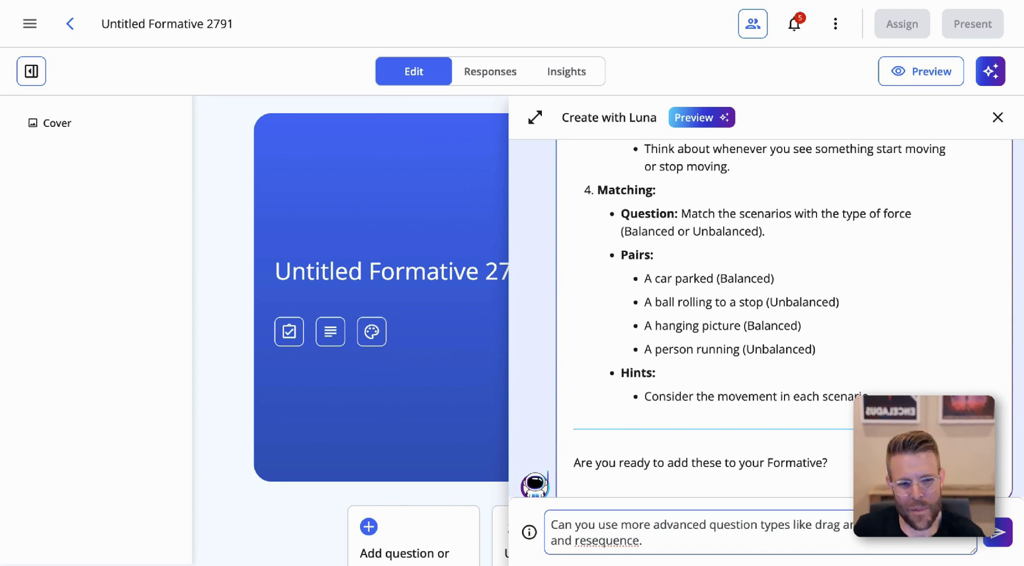
Extend the request to make the formative dinosaur themed, and send it to Luna
type("And")
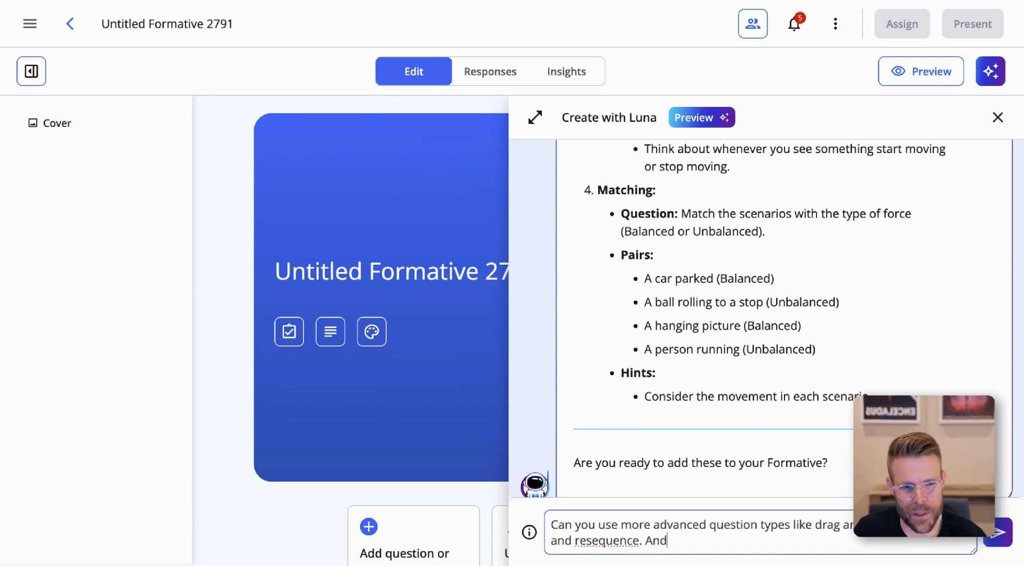
type(" make the formative di")
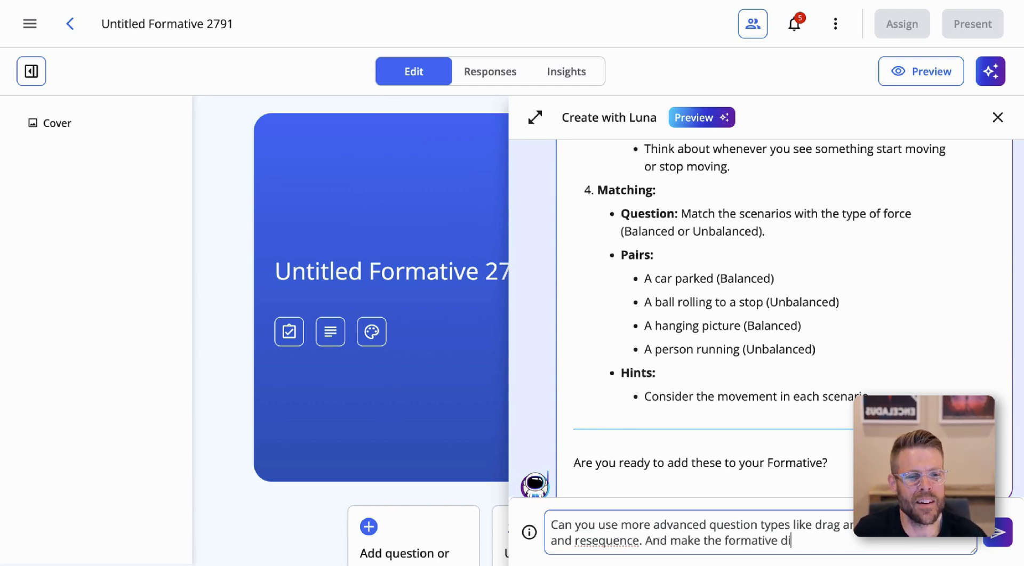
type("nosaur themed")
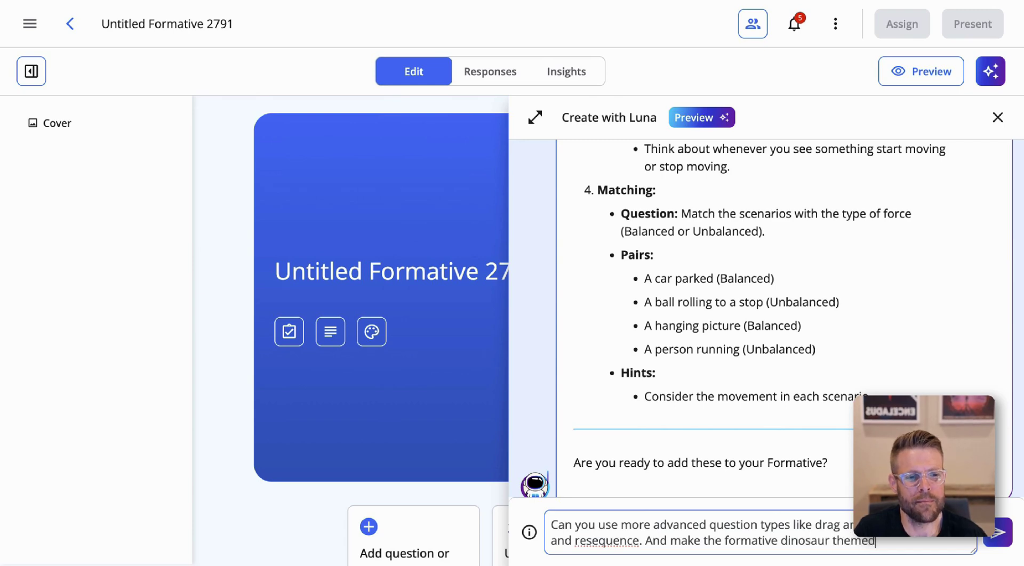
key("Return")
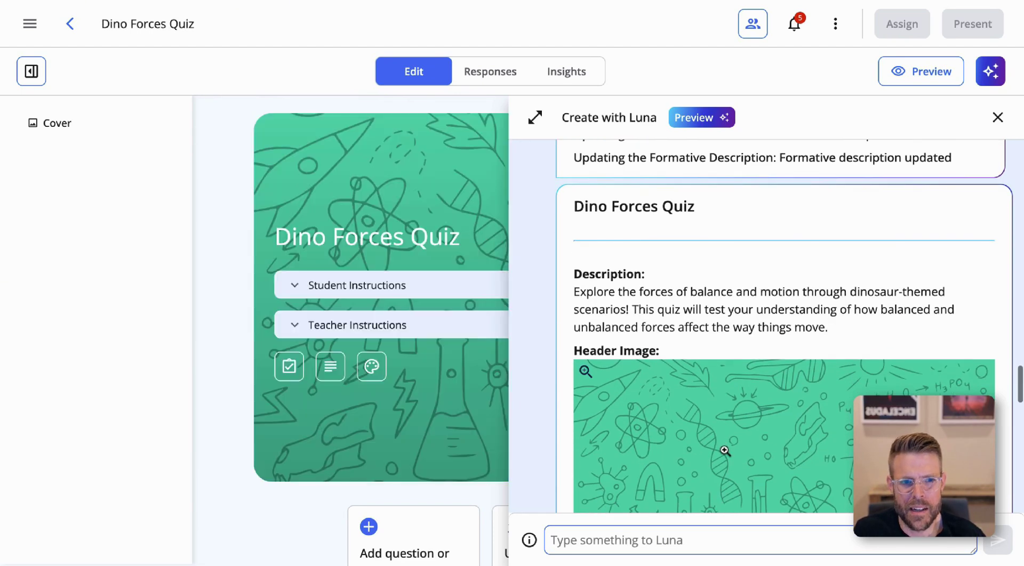
Review Luna's dinosaur-themed drag and drop, categorize, and resequence questions, and tell it to add them to the formative
scroll(453, 379, "down", 2)
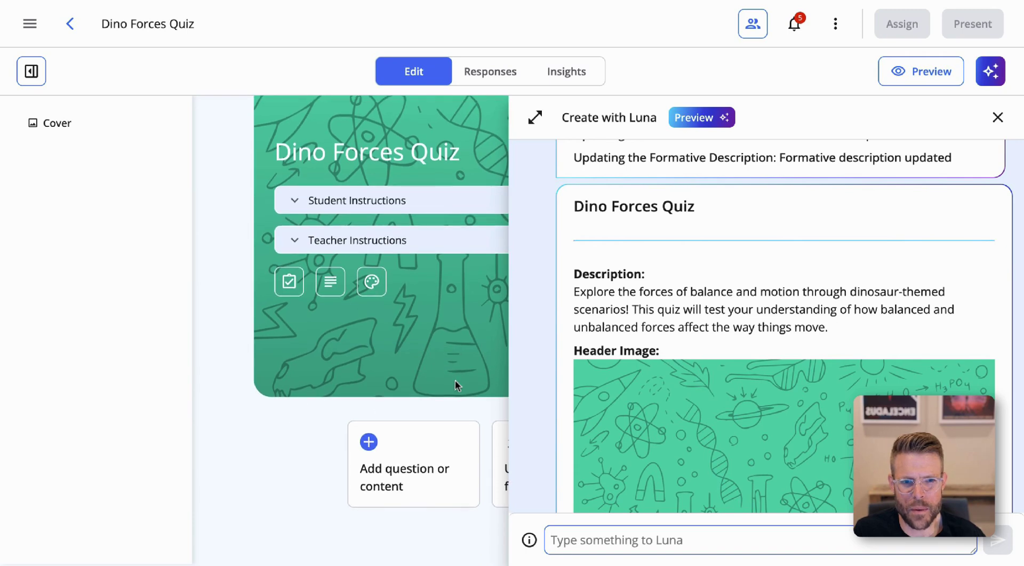
scroll(739, 388, "down", 1)
scroll(740, 388, "down", 8)
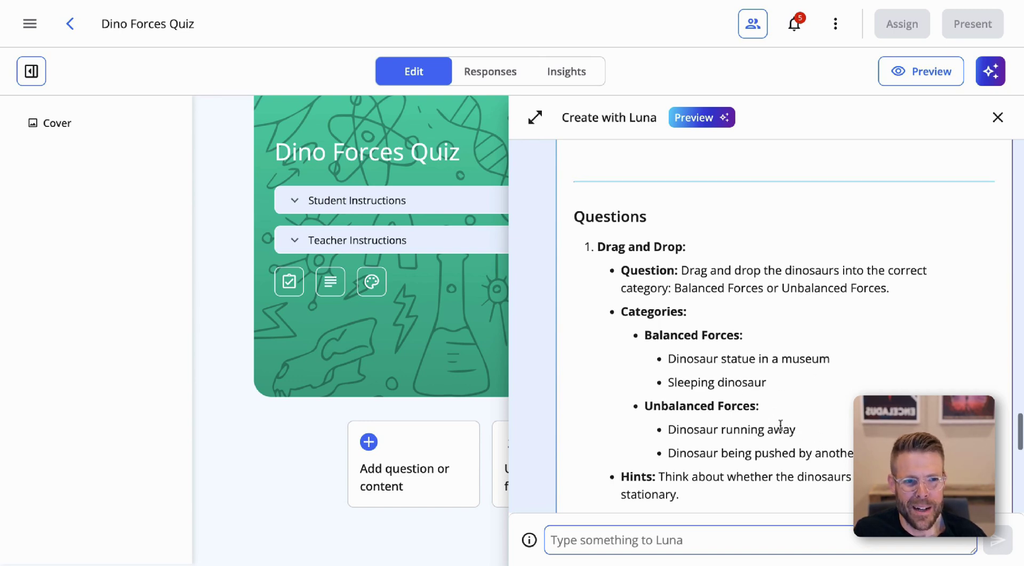
scroll(795, 388, "up", 1)
scroll(794, 388, "down", 5)
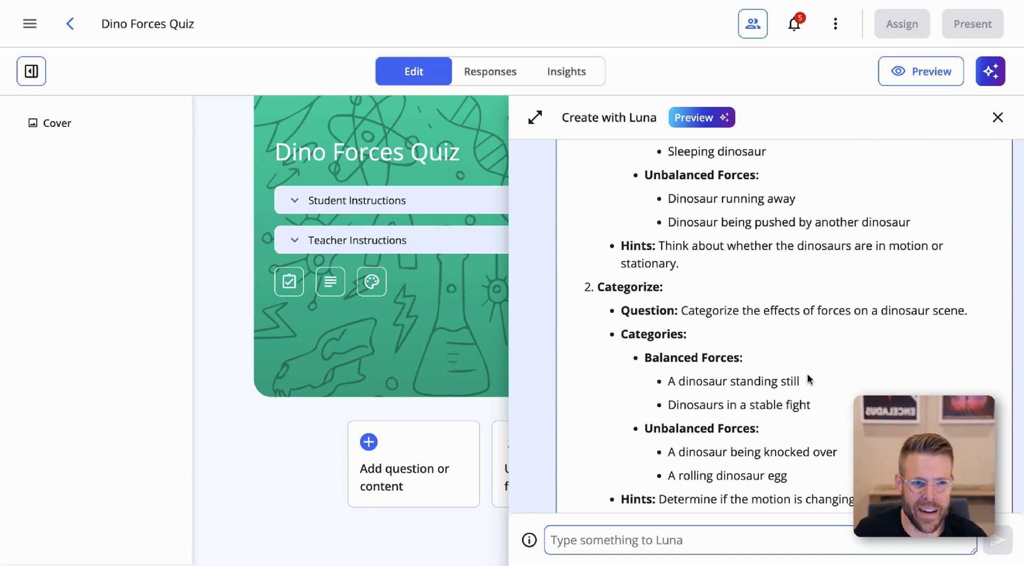
scroll(813, 395, "up", 1)
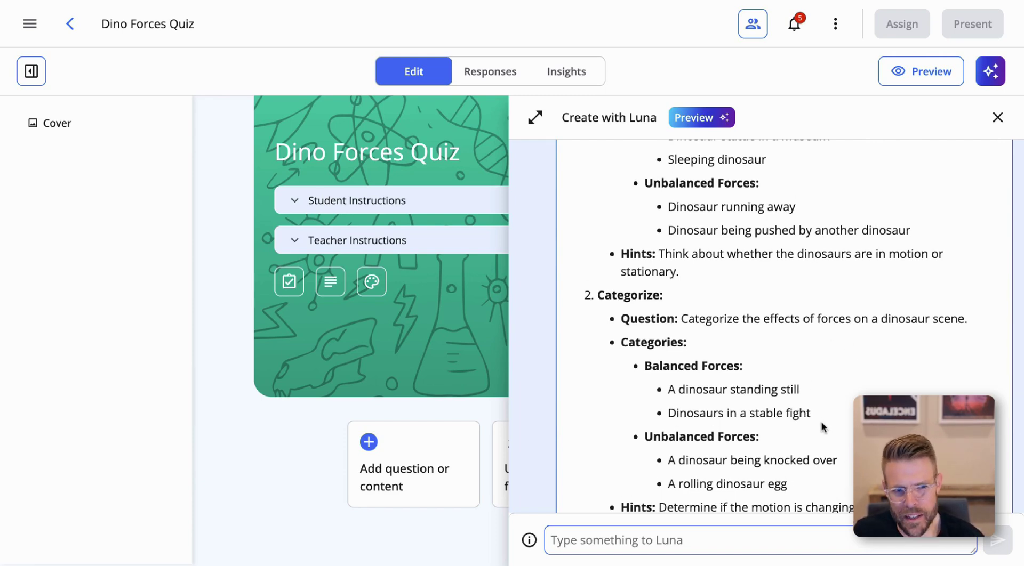
scroll(821, 427, "down", 7)
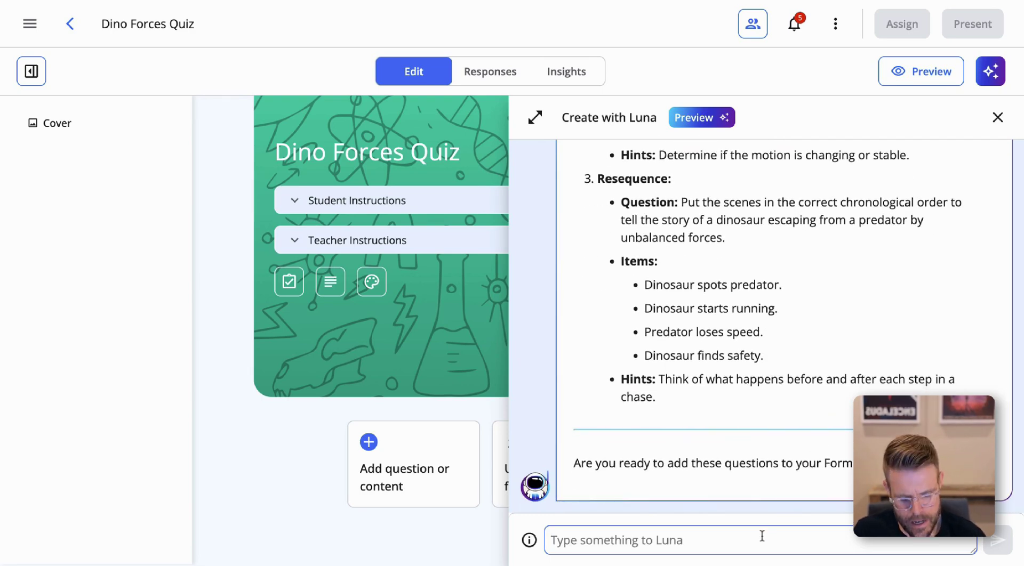
type("add i")
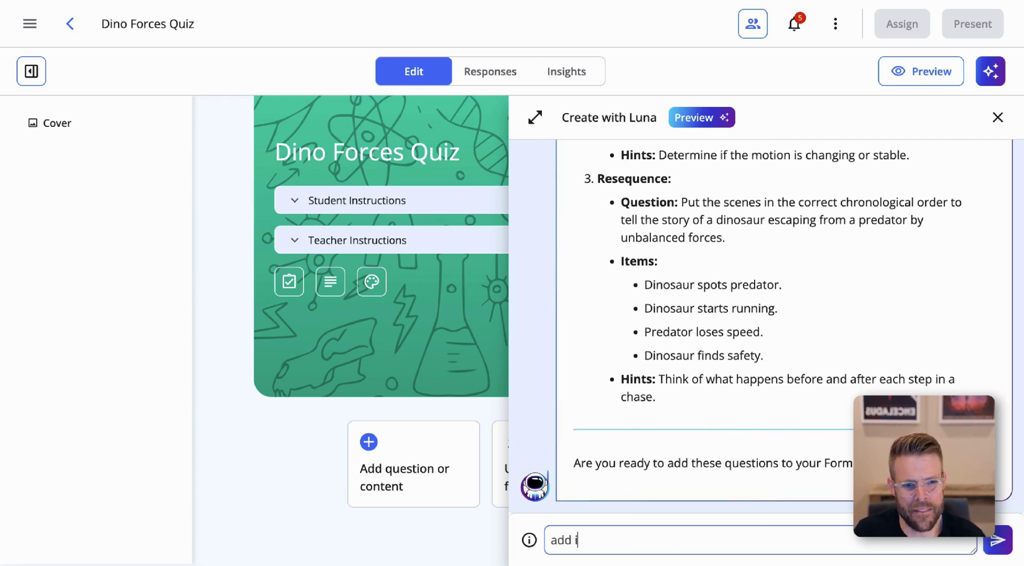
key("Return")
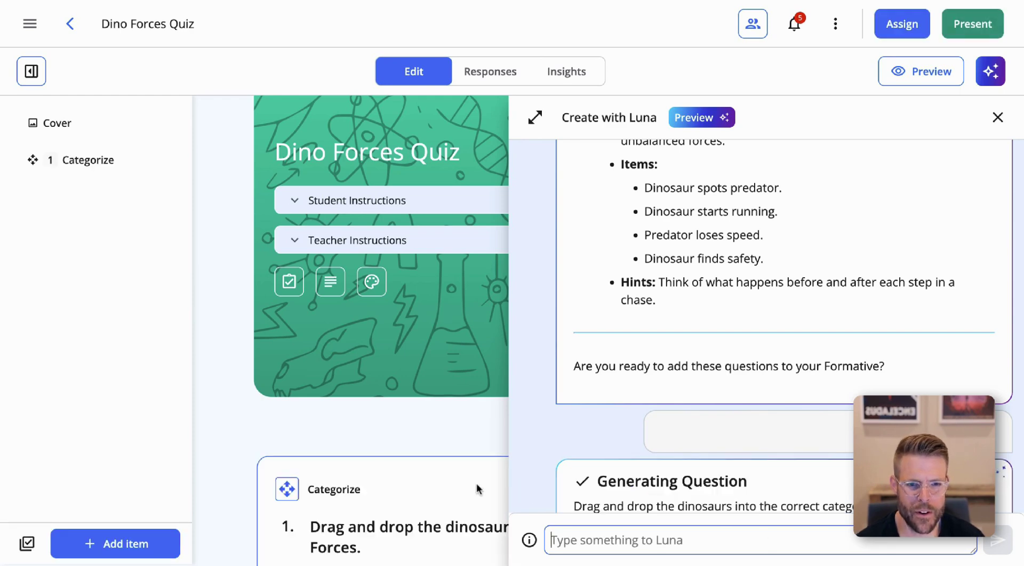
Close the Luna chat to check the Dino Forces Quiz's questions and assignable classes, and return to the home page
scroll(458, 469, "down", 5)
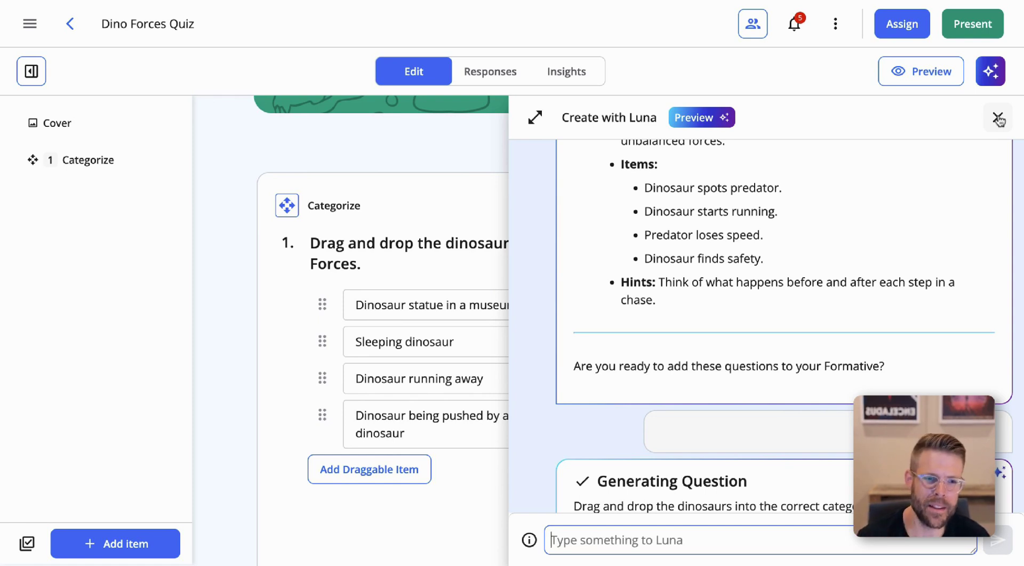
left_click(998, 121)
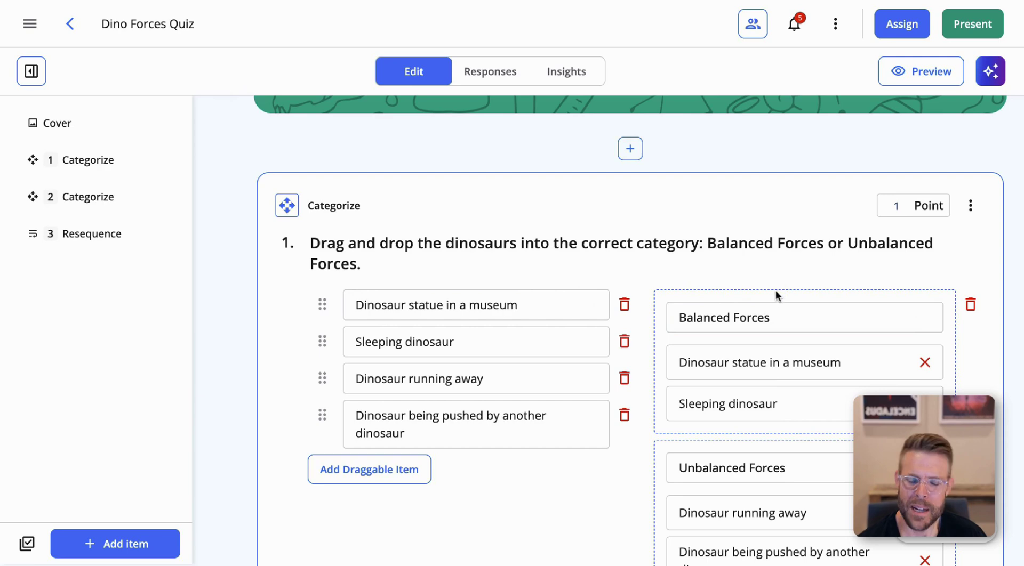
left_click(888, 33)
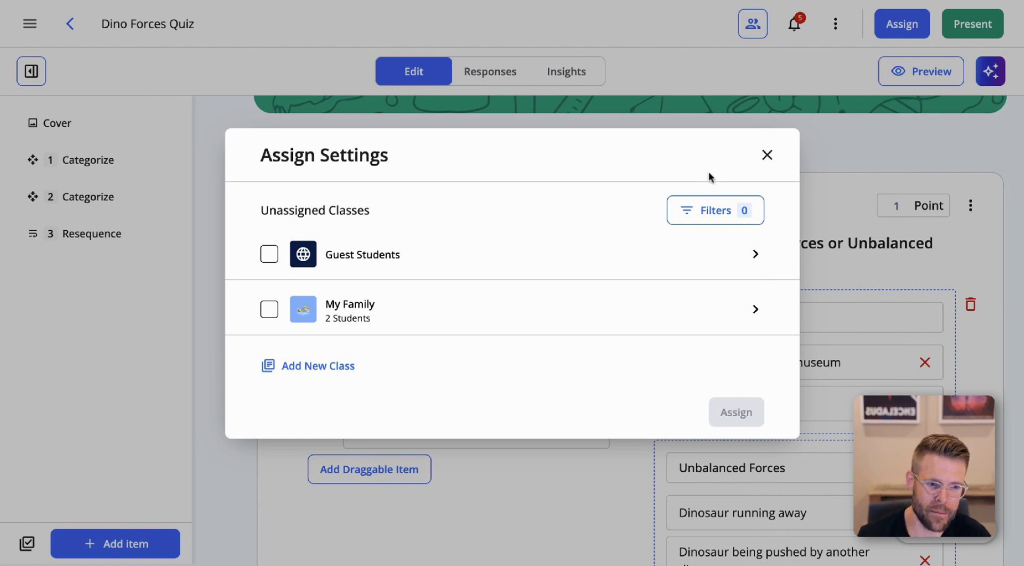
left_click(768, 156)
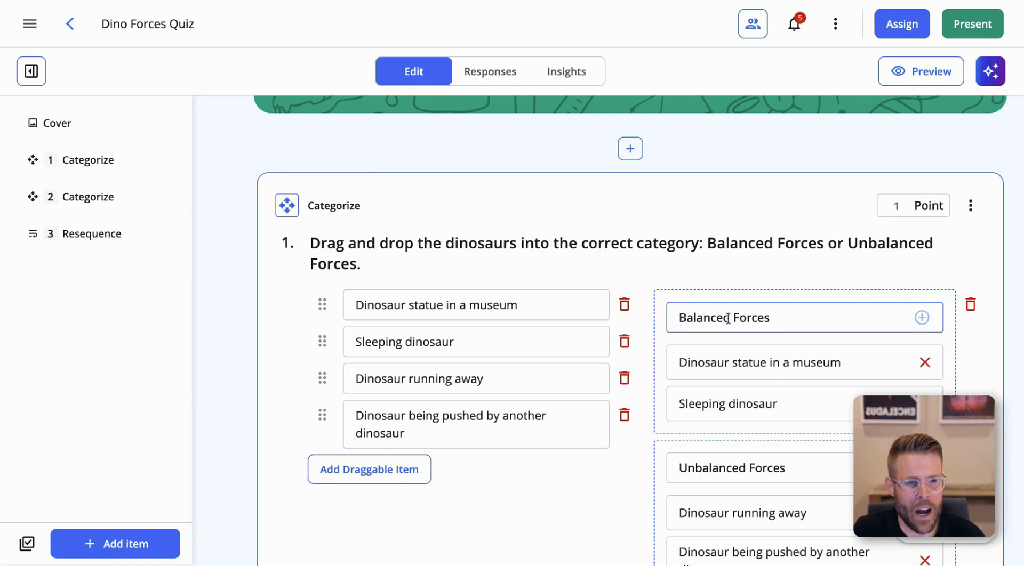
scroll(720, 313, "down", 1)
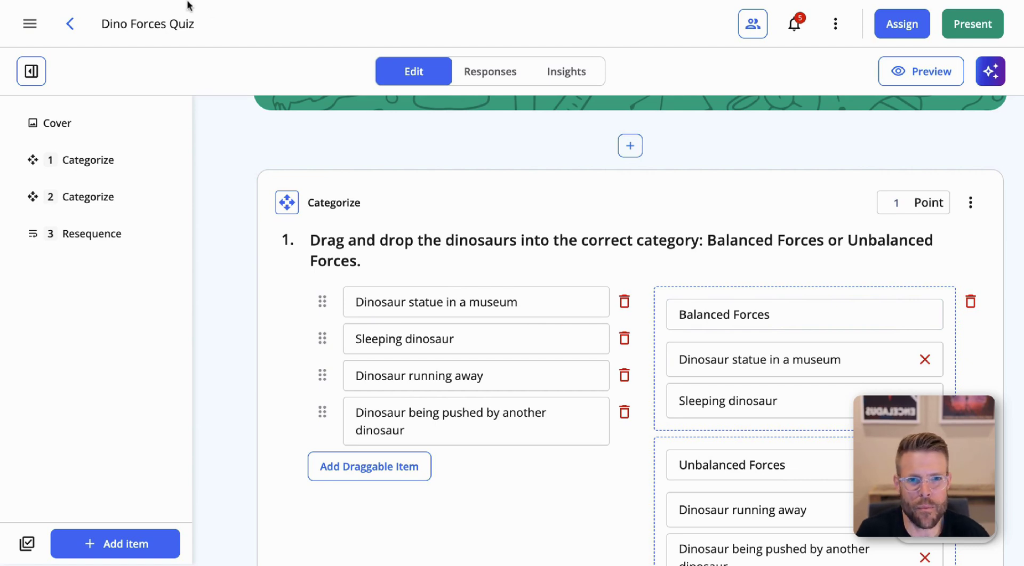
left_click(71, 24)
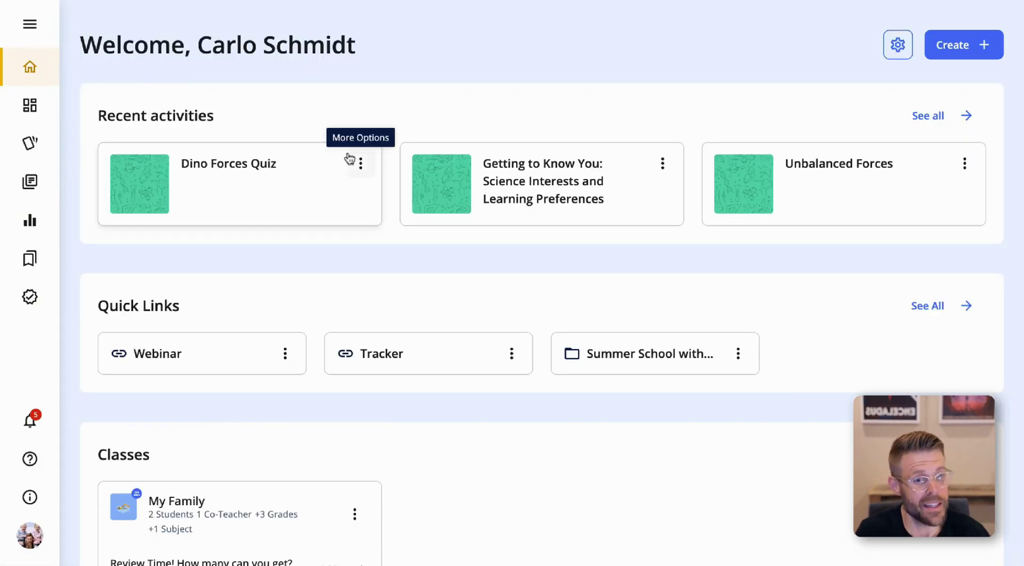